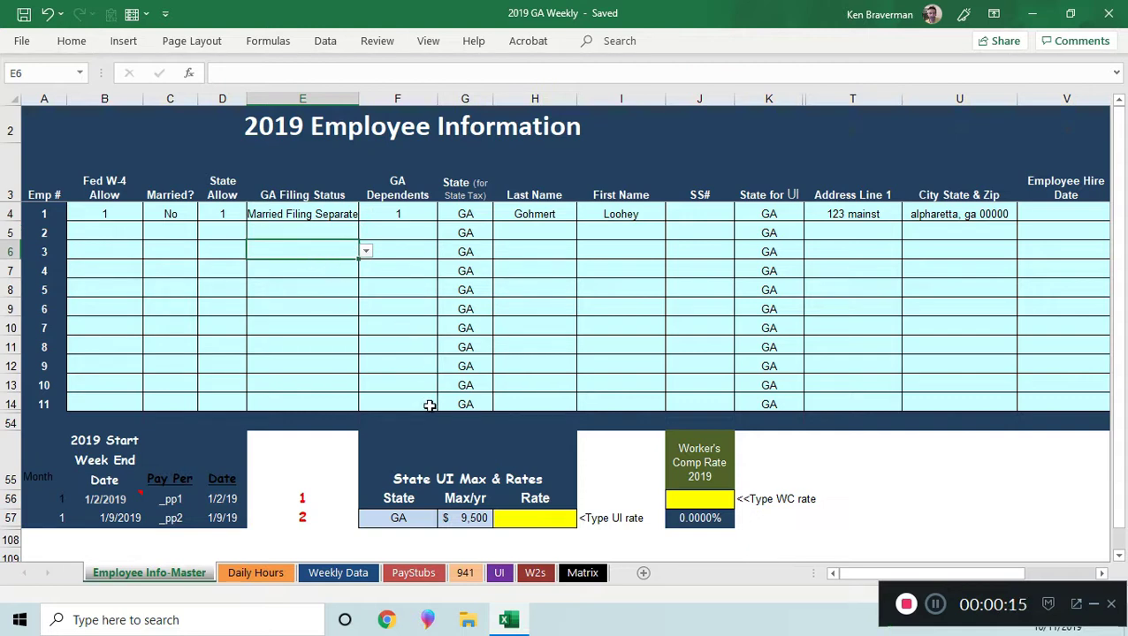
Step: Look over the columns of the Weekly Data sheet and return to the Employee Info-Master sheet
left_click(333, 574)
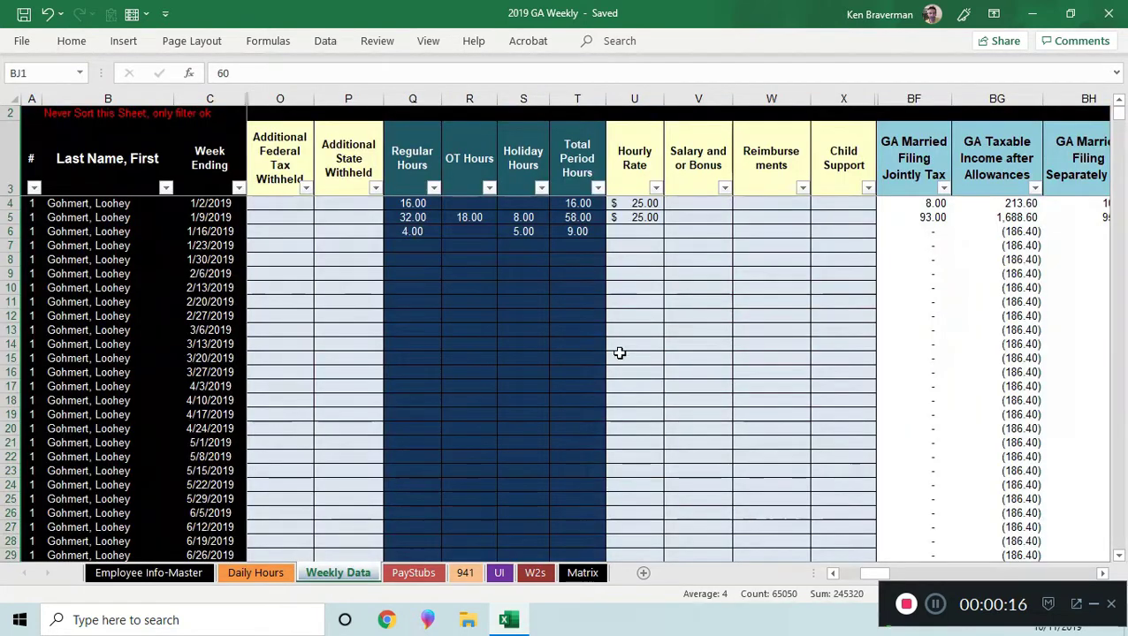
left_click_drag(875, 574, 799, 561)
left_click(152, 575)
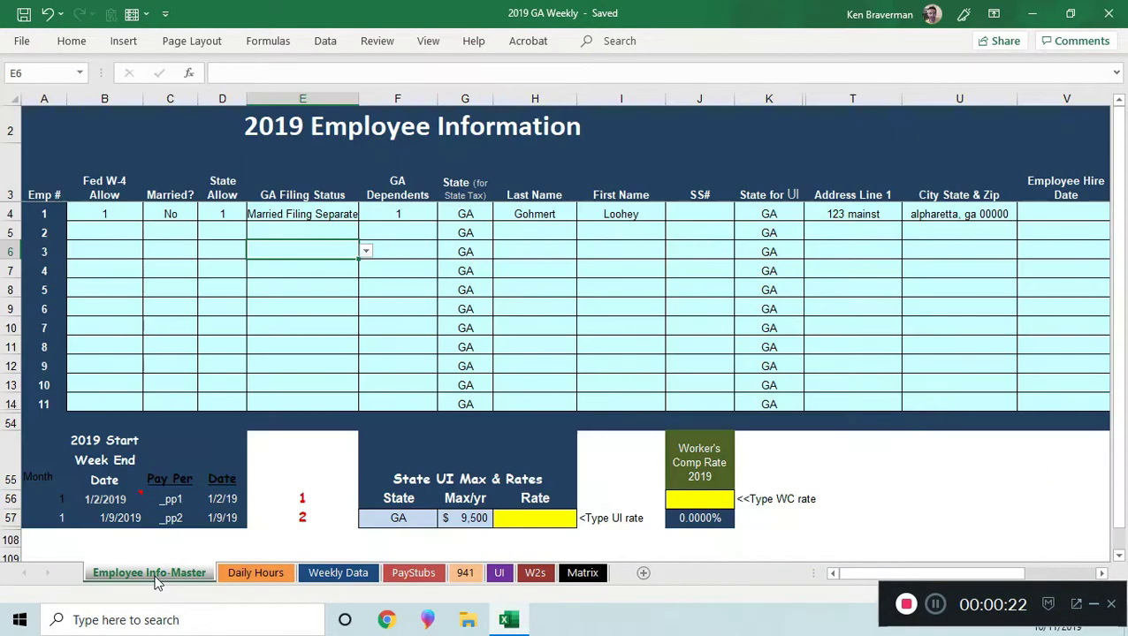
left_click(310, 304)
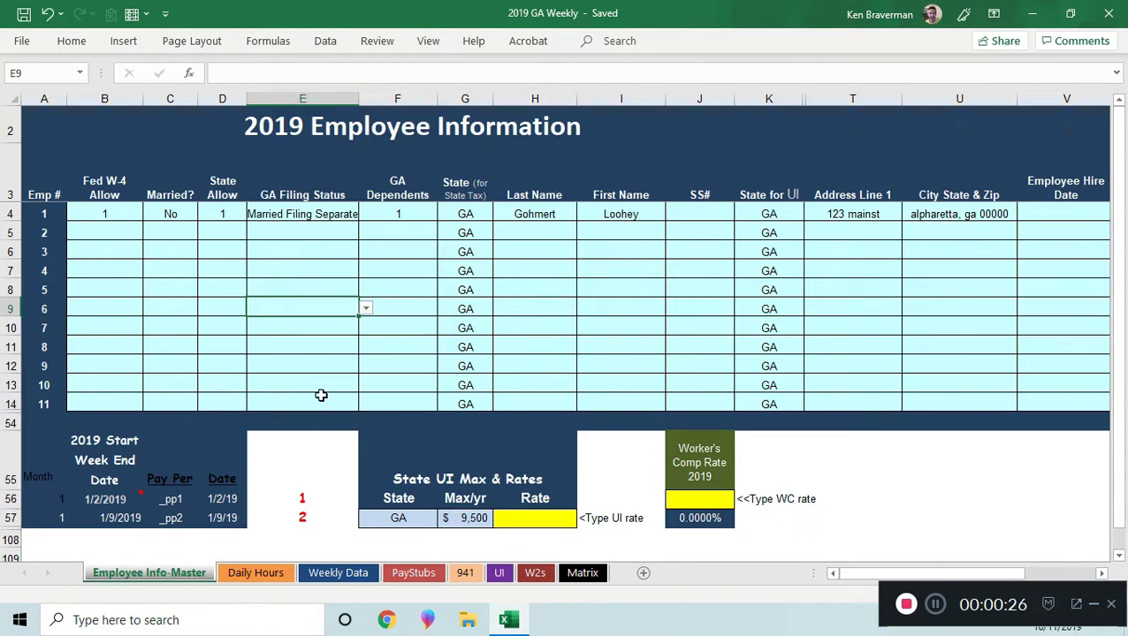
Step: Check employee 1's Fed W-4 Allow field and set the Married? field to Yes
left_click(116, 214)
scroll(136, 269, "up", 1)
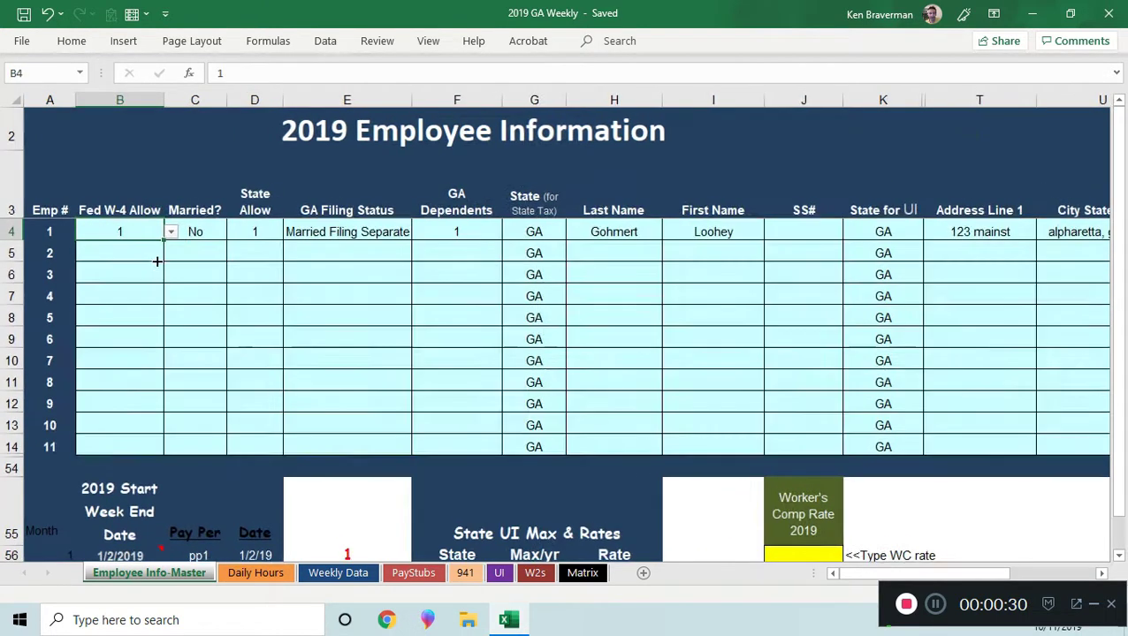
left_click(171, 232)
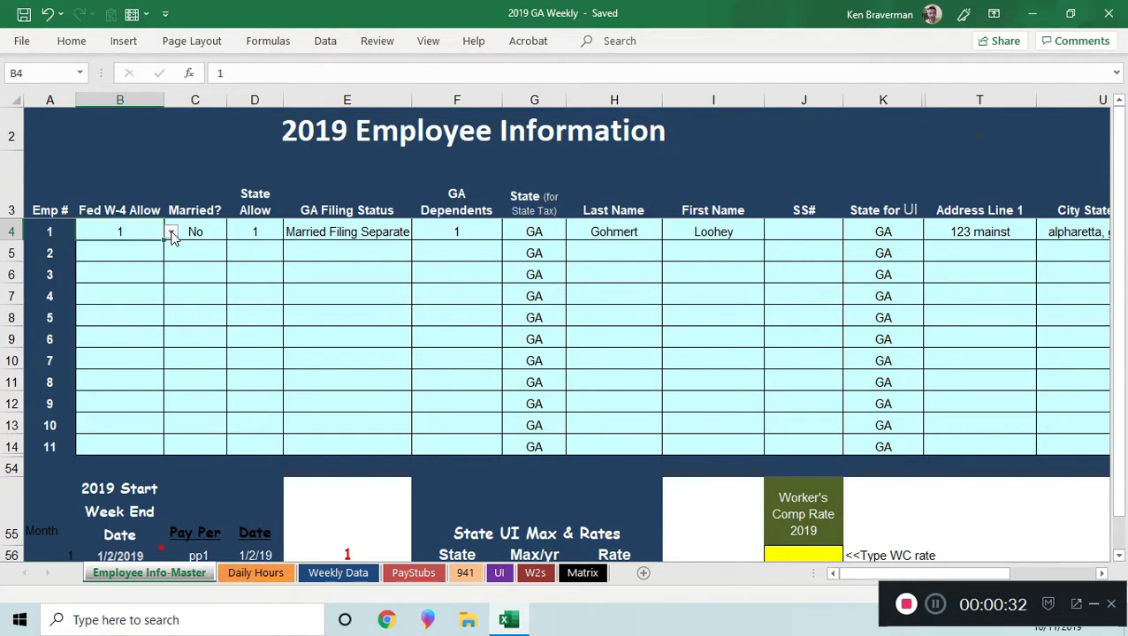
left_click(194, 232)
left_click(233, 231)
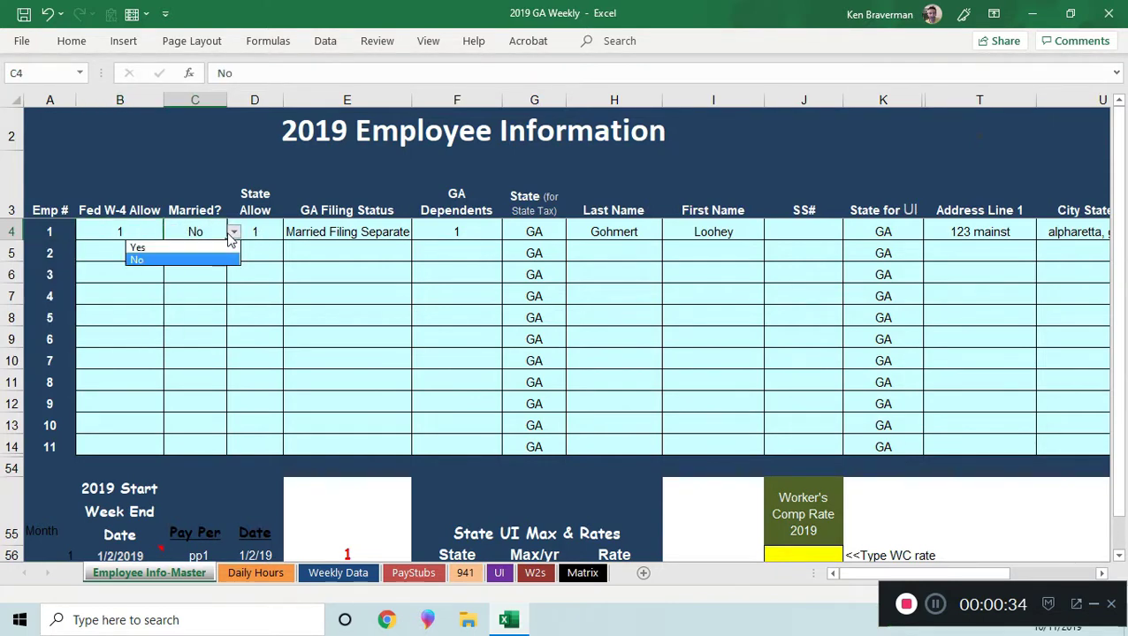
left_click(199, 247)
Step: Check the available State Allow choices for employee 1
left_click(266, 231)
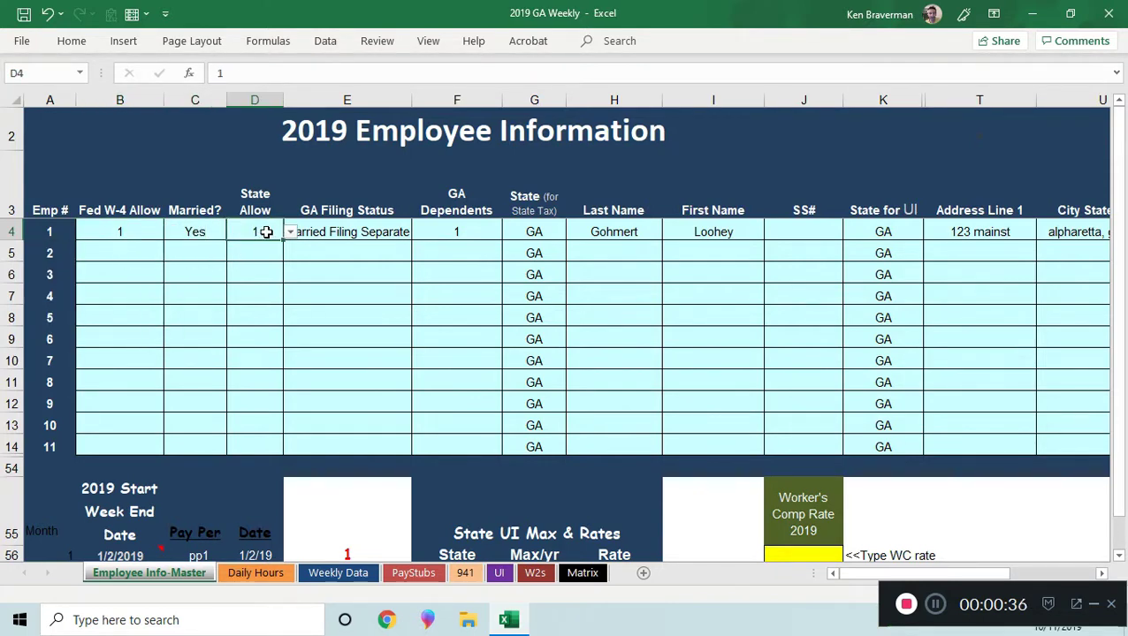
left_click(291, 233)
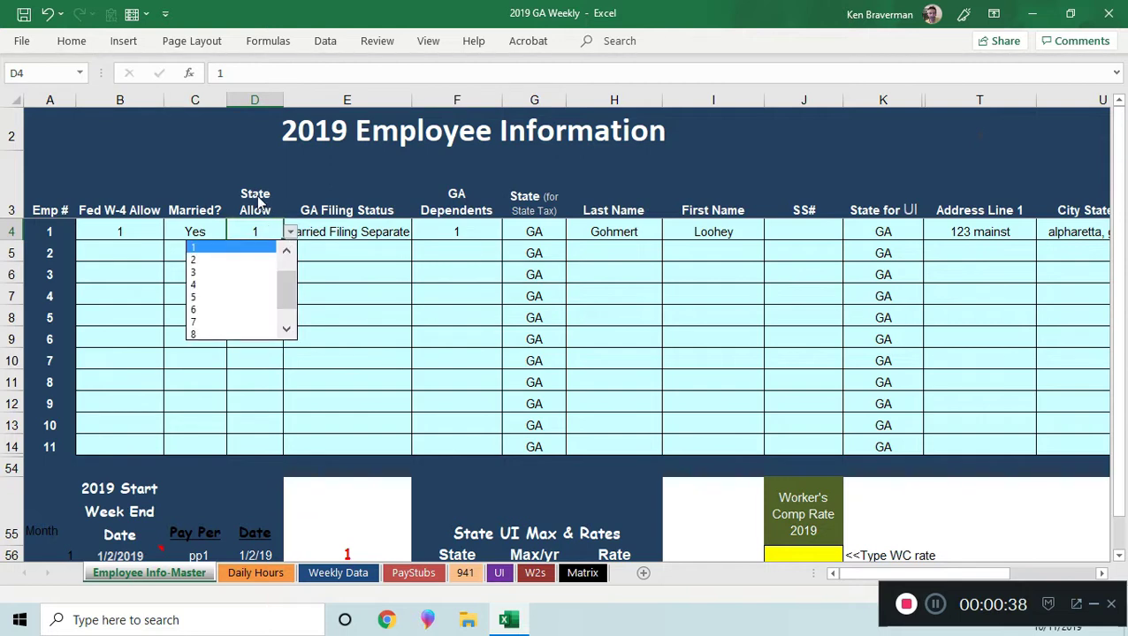
left_click(258, 200)
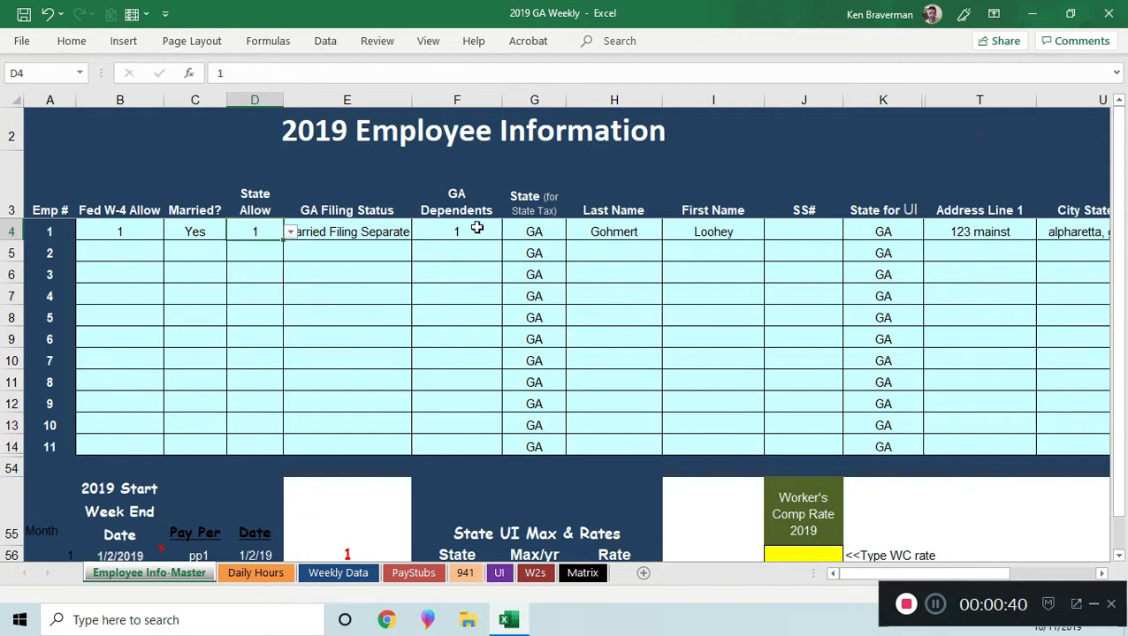
Step: Set employee 1's GA Dependents to 2
left_click(453, 208)
left_click(456, 233)
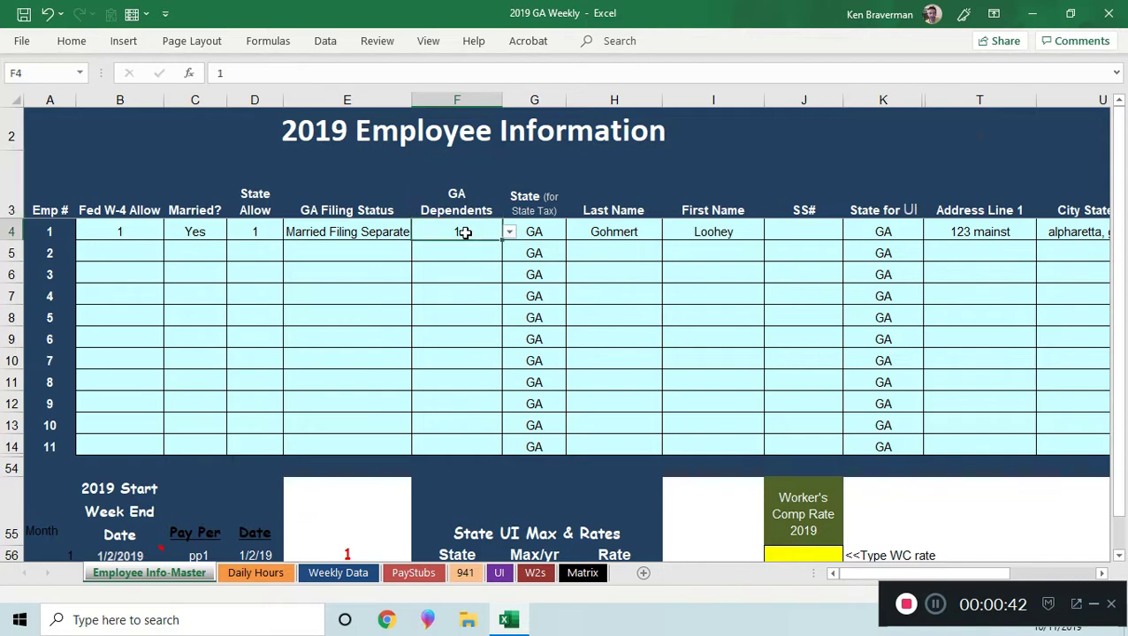
left_click(509, 233)
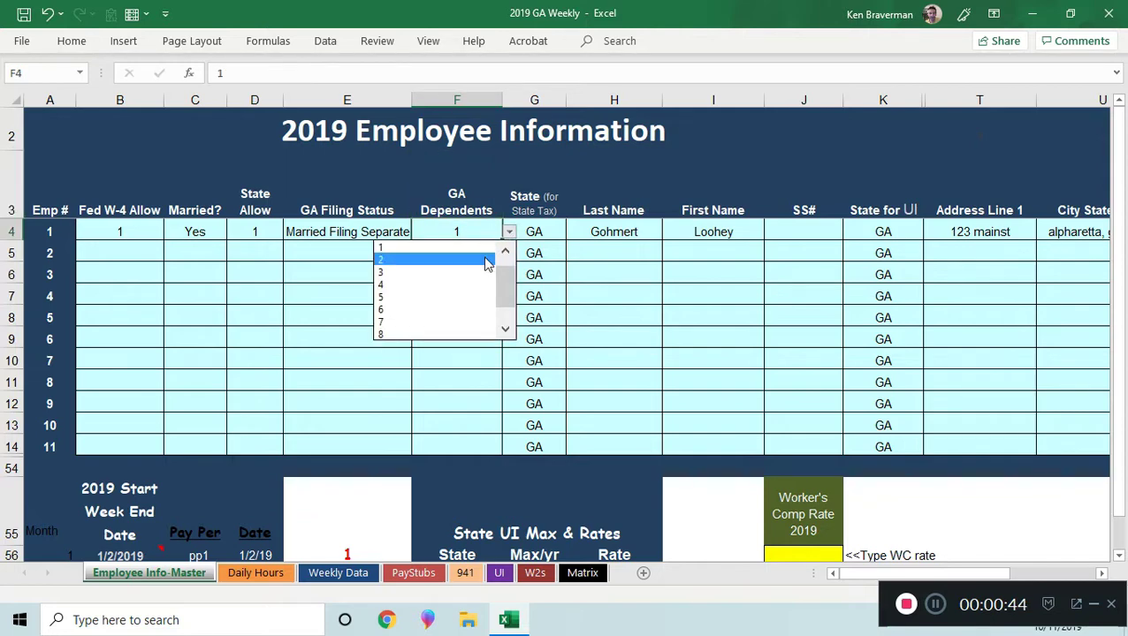
left_click(482, 258)
Step: Set employee 1's GA Filing Status to Married Filing Joint
left_click(381, 233)
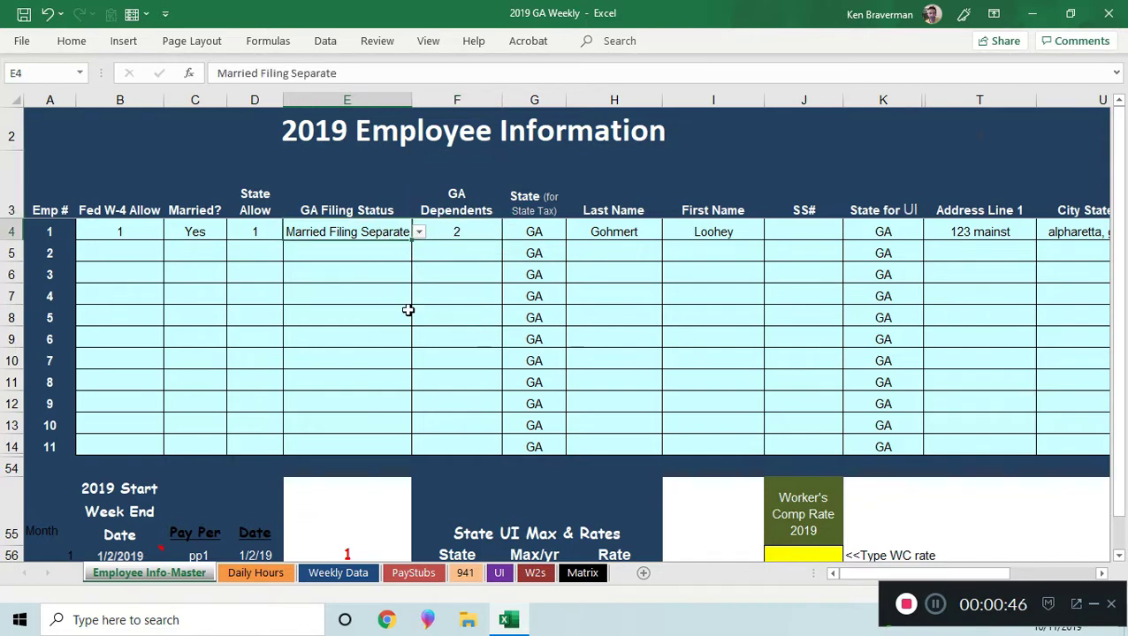
scroll(407, 311, "up", 1)
left_click(476, 253)
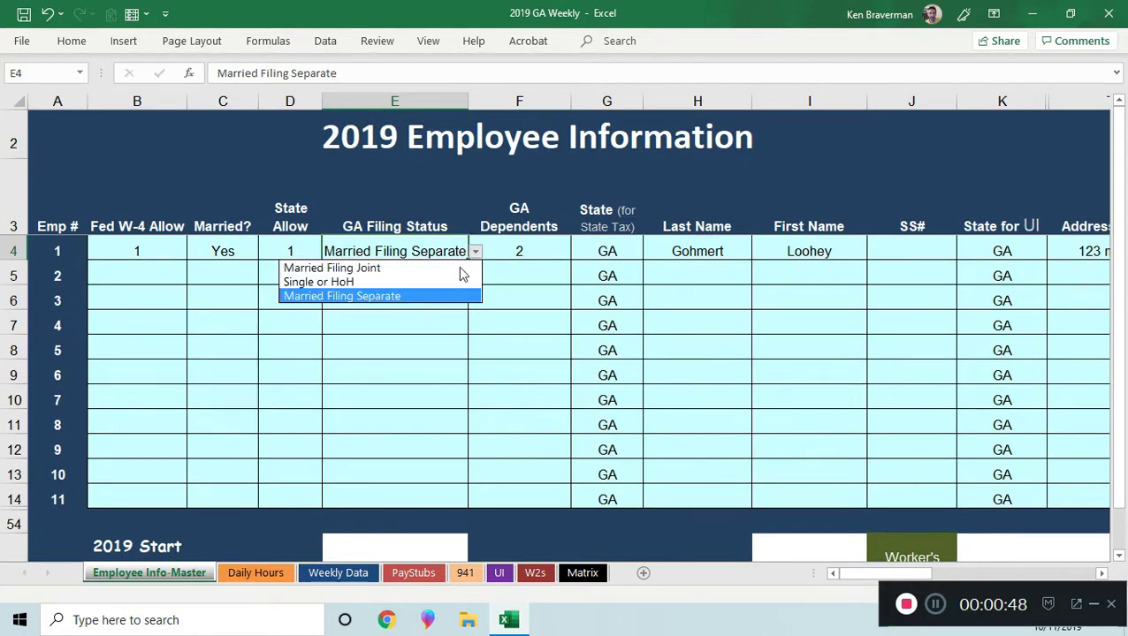
left_click(453, 268)
Step: Change employee 1's GA Filing Status to Single or HoH
left_click(476, 253)
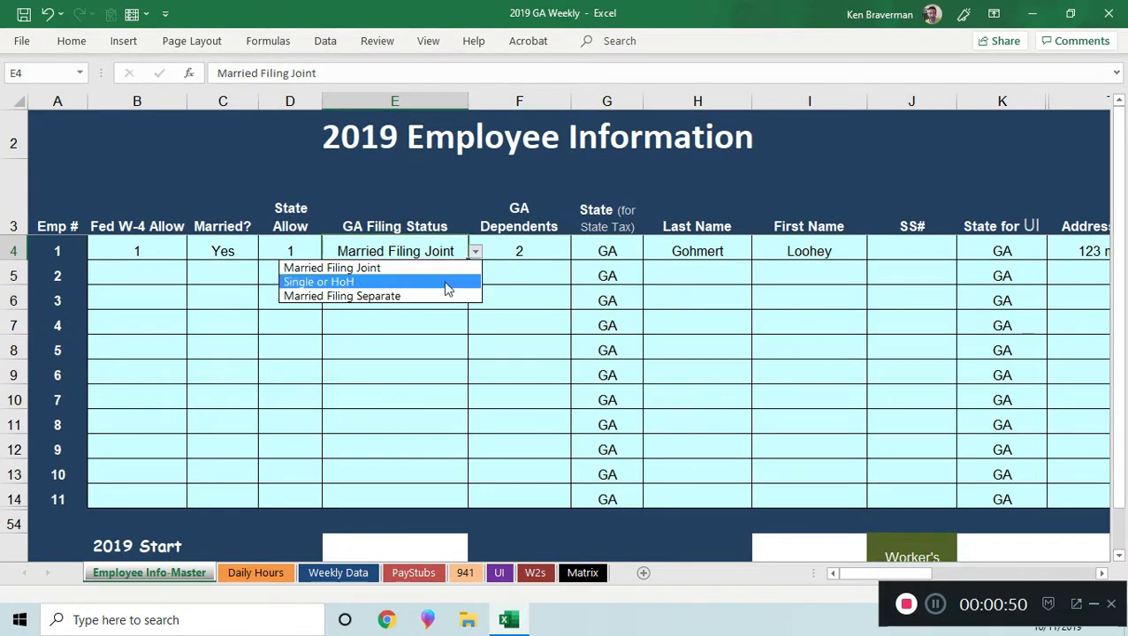
left_click(446, 283)
left_click(476, 253)
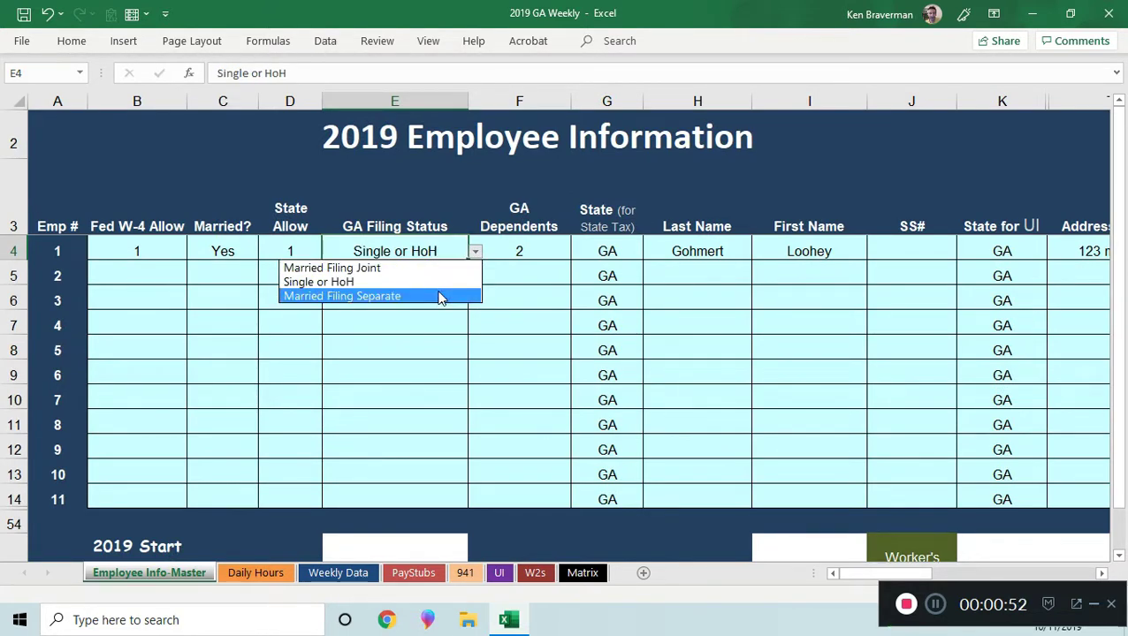
left_click(474, 253)
left_click(475, 253)
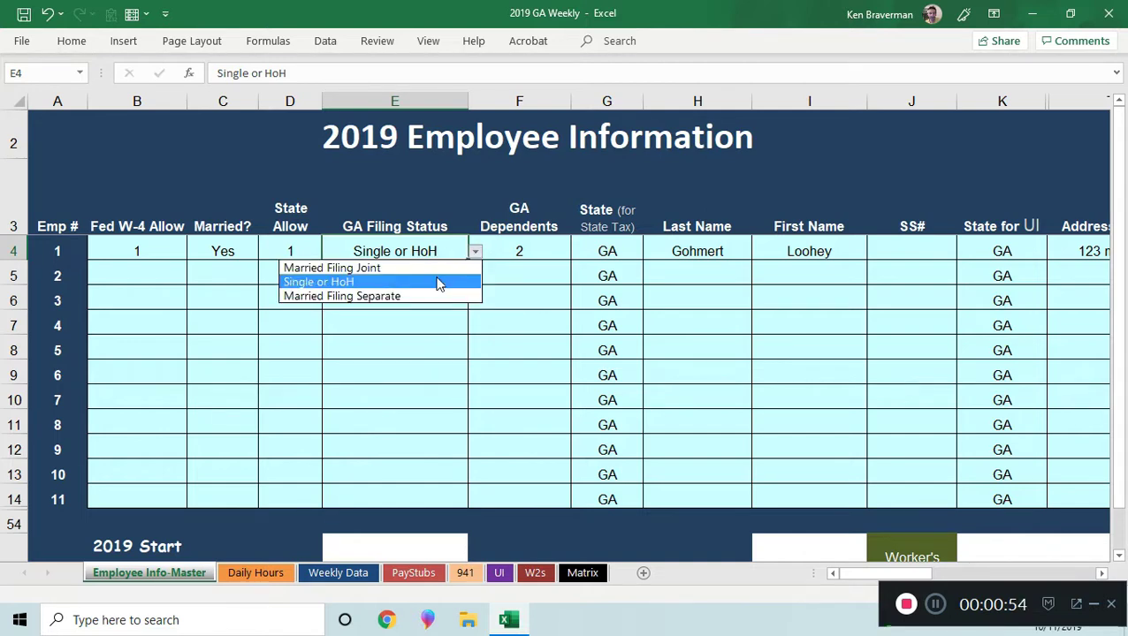
left_click(439, 282)
Step: Set employee 1's Married? field to No to match the single filing status
left_click(252, 252)
left_click(265, 252)
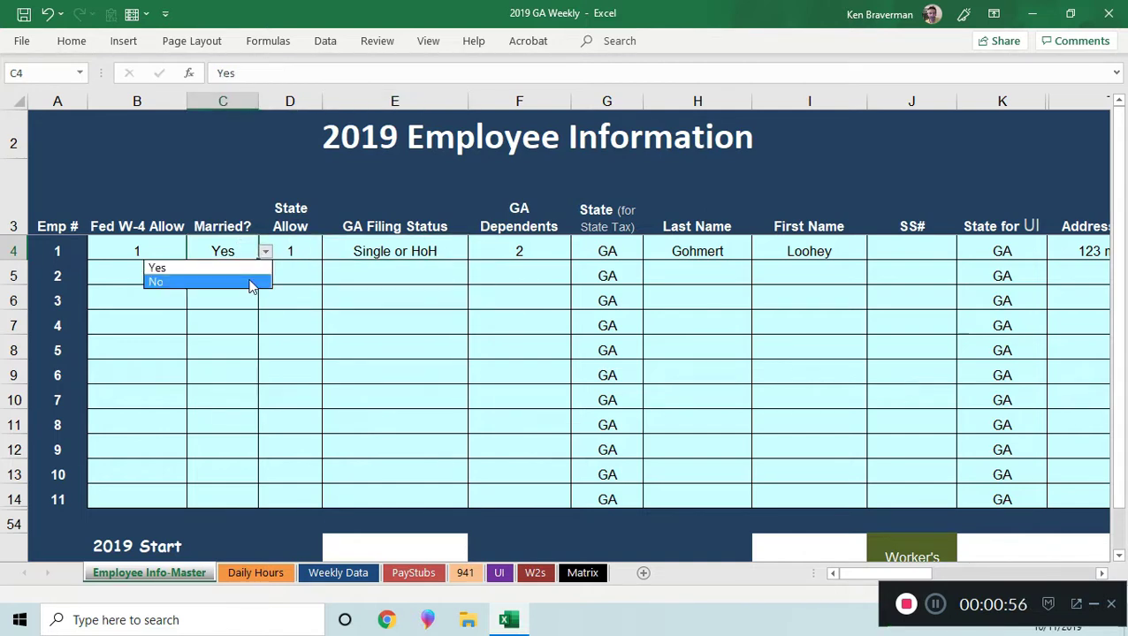
left_click(250, 282)
Step: Set employee 1's GA Dependents to 1
left_click(438, 277)
left_click(491, 256)
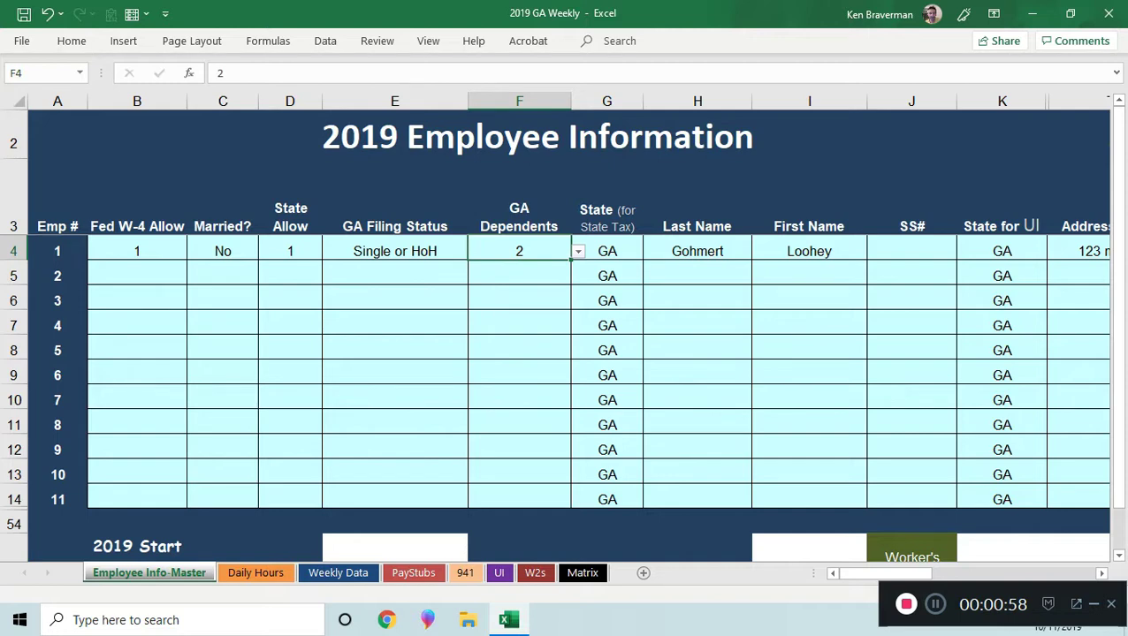
left_click(607, 252)
left_click(520, 252)
left_click(578, 253)
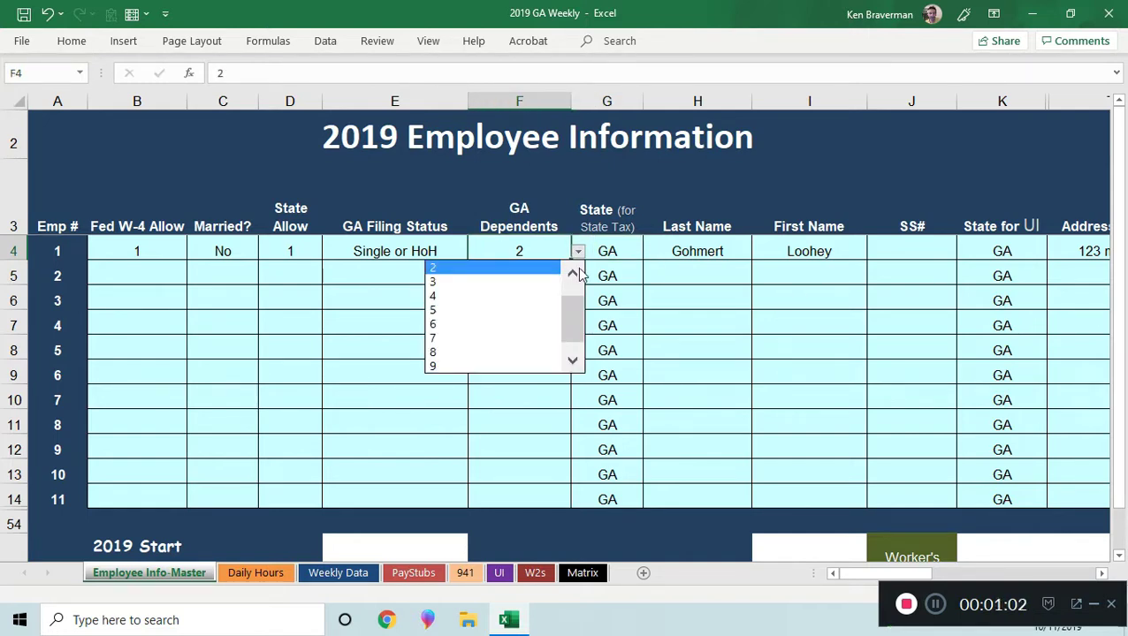
left_click(577, 272)
left_click(550, 270)
Step: Go through employee 1's state, name, SS# and address fields in row 4 of the employee table
left_click(617, 247)
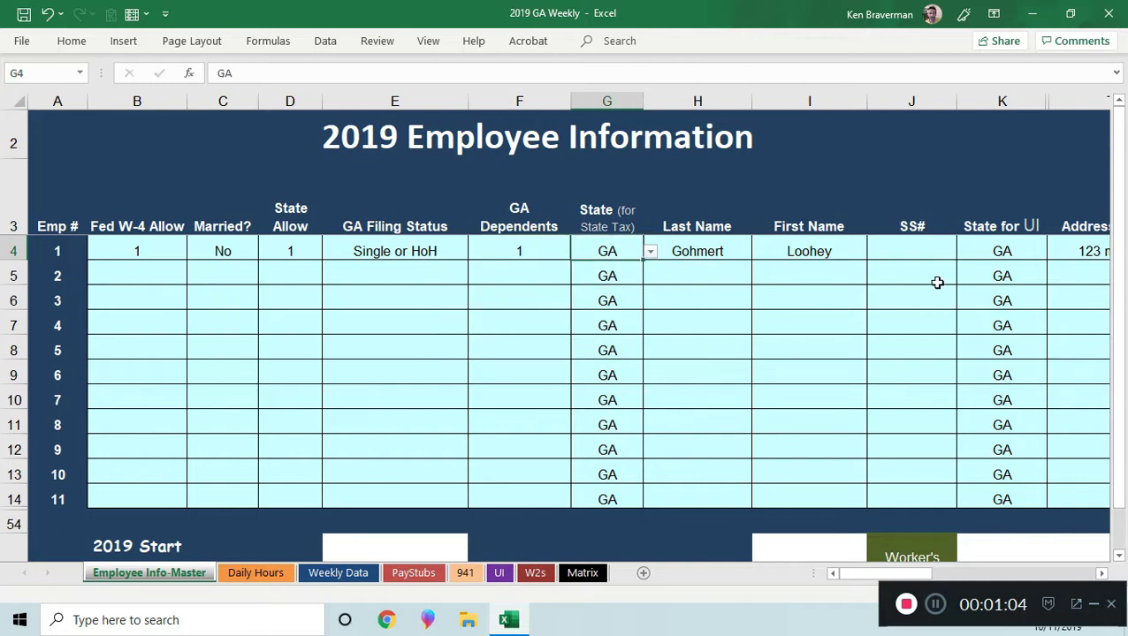
key("Tab")
key("Tab")
key("Tab")
key("Tab")
key("Tab")
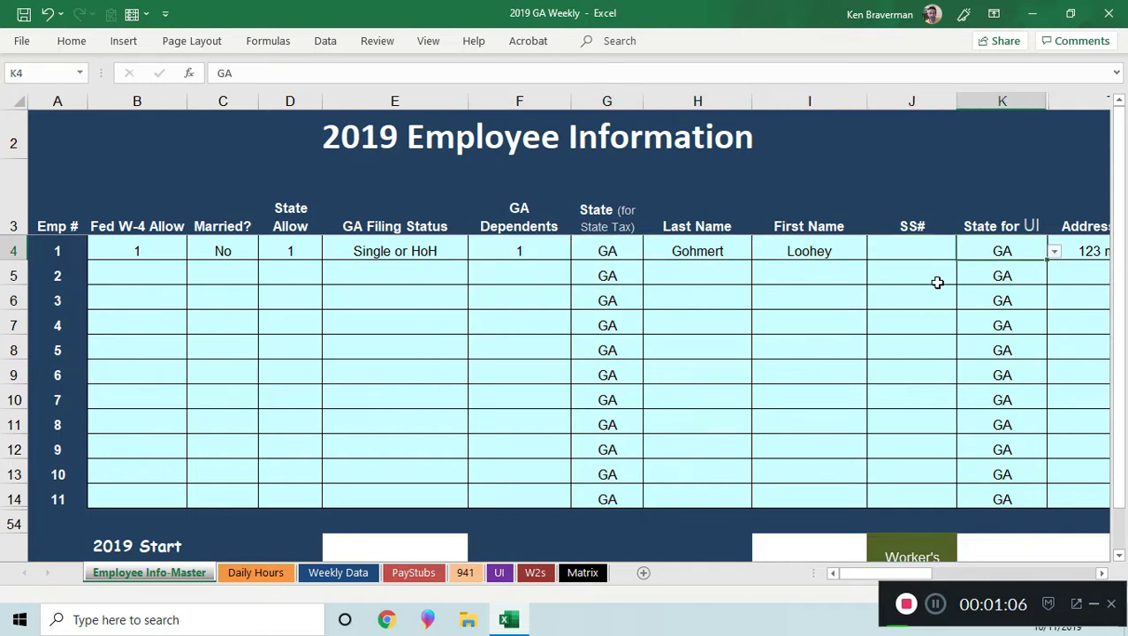
key("shift+Tab")
key("shift+Tab")
key("shift+Tab")
key("shift+Tab")
key("shift+Tab")
key("shift+Tab")
key("shift+Tab")
key("shift+Tab")
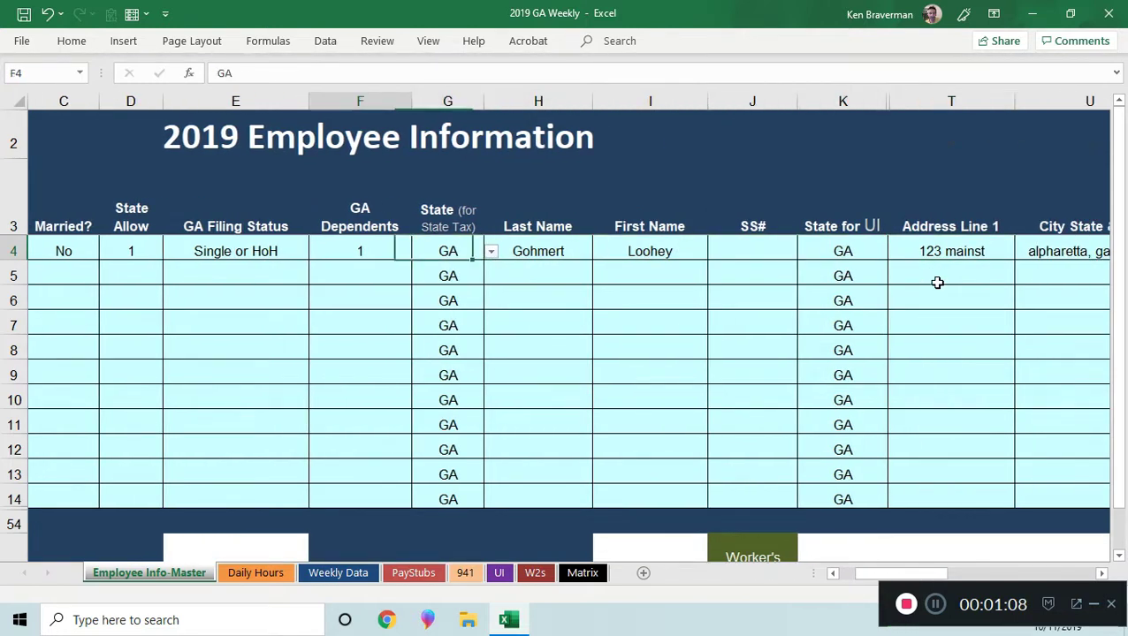
scroll(807, 327, "down", 1)
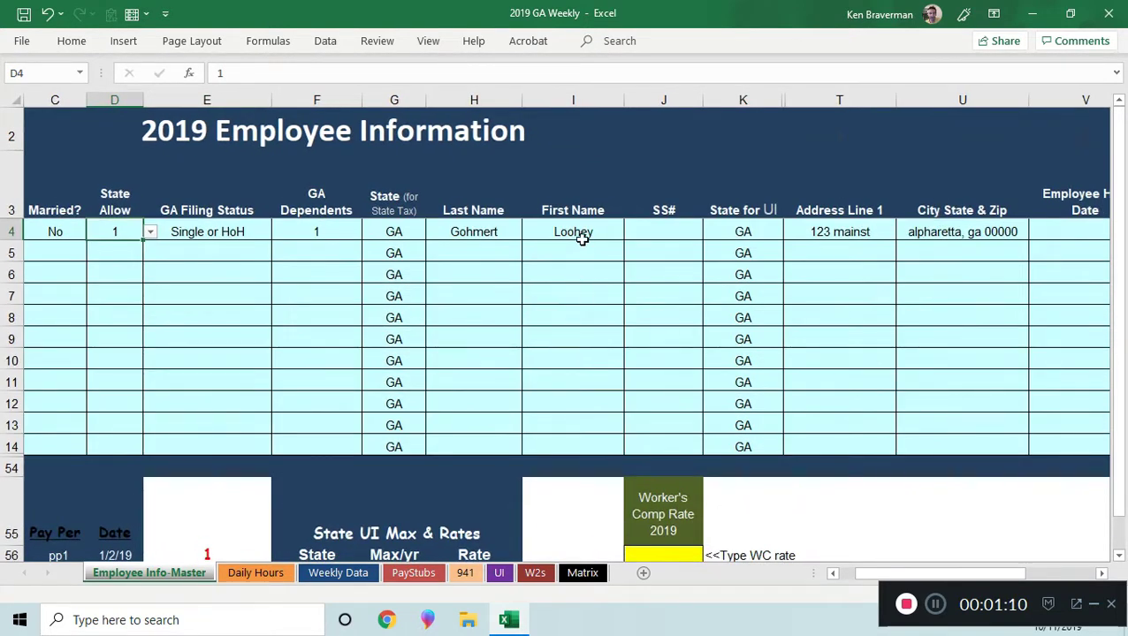
left_click(581, 234)
key("Tab")
key("Tab")
key("Tab")
key("Tab")
key("Tab")
key("Tab")
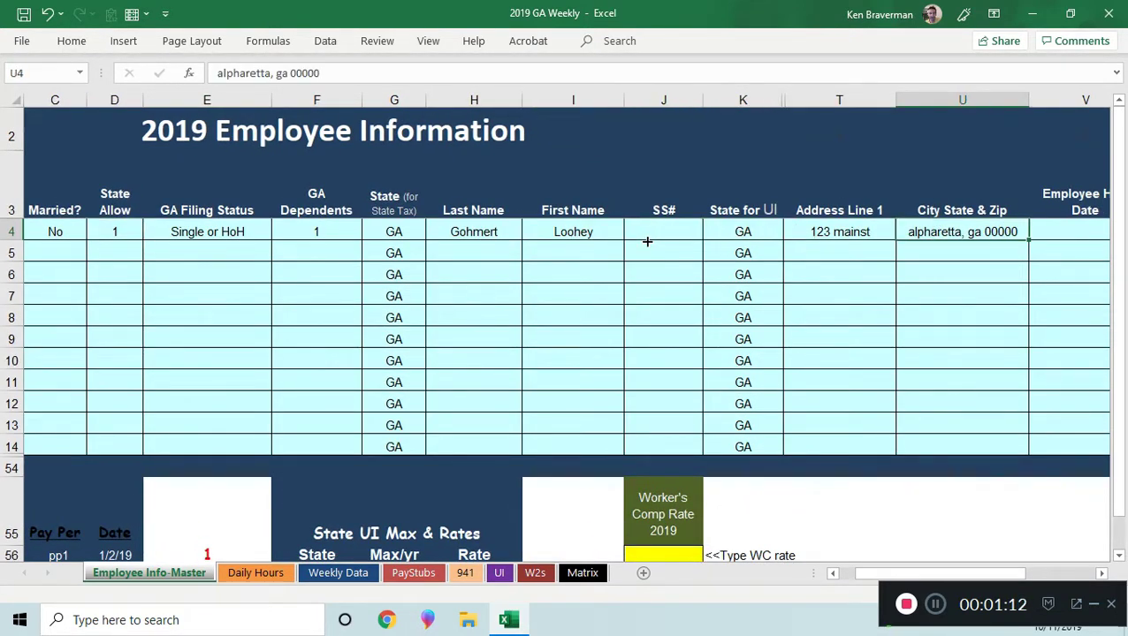
key("shift+Tab")
key("shift+Tab")
key("shift+Tab")
key("shift+Tab")
key("shift+Tab")
key("shift+Tab")
key("shift+Tab")
key("shift+Tab")
key("shift+Tab")
key("shift+Tab")
key("shift+Tab")
key("shift+Tab")
key("shift+Tab")
key("shift+Tab")
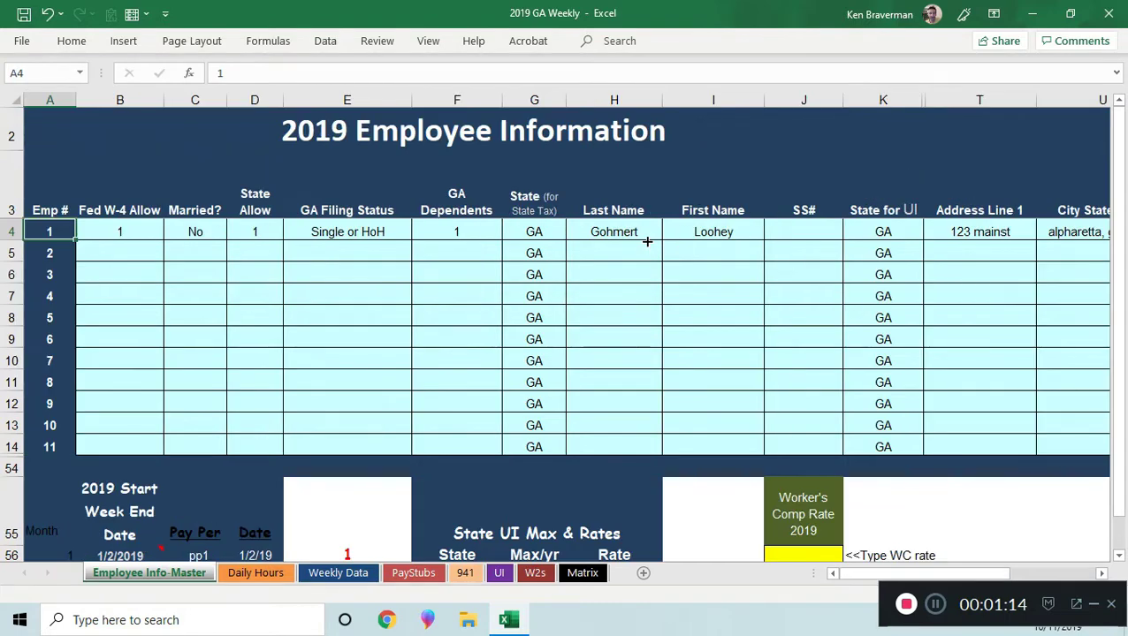
Step: Enter 3.1% as the GA unemployment insurance rate in cell H57 of the State UI Max & Rates table
scroll(287, 303, "down", 1)
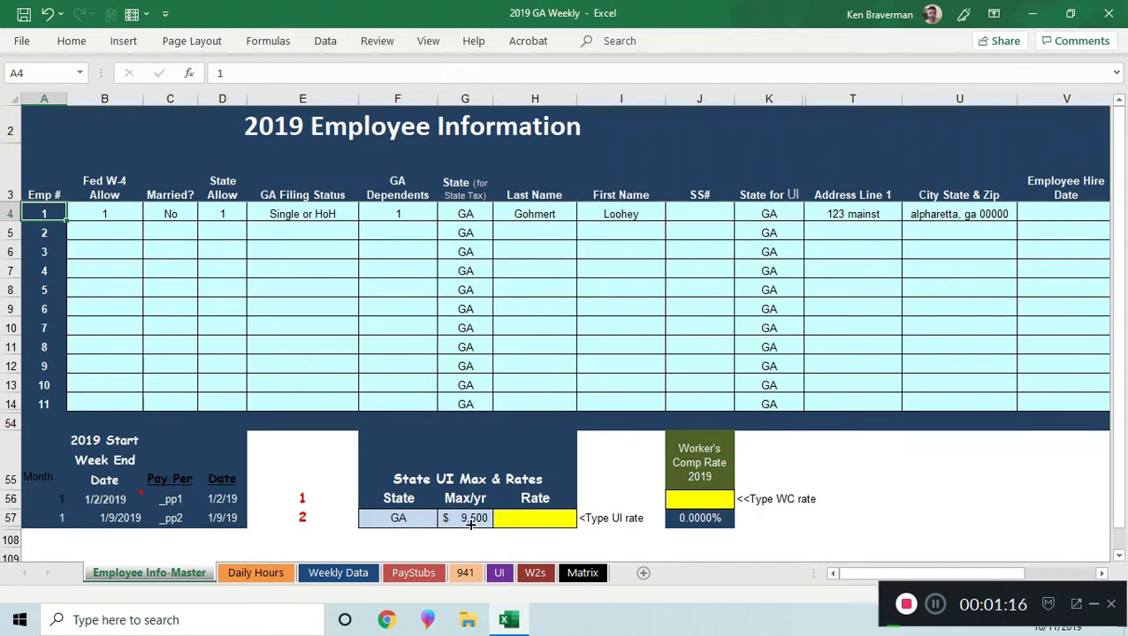
left_click(523, 521)
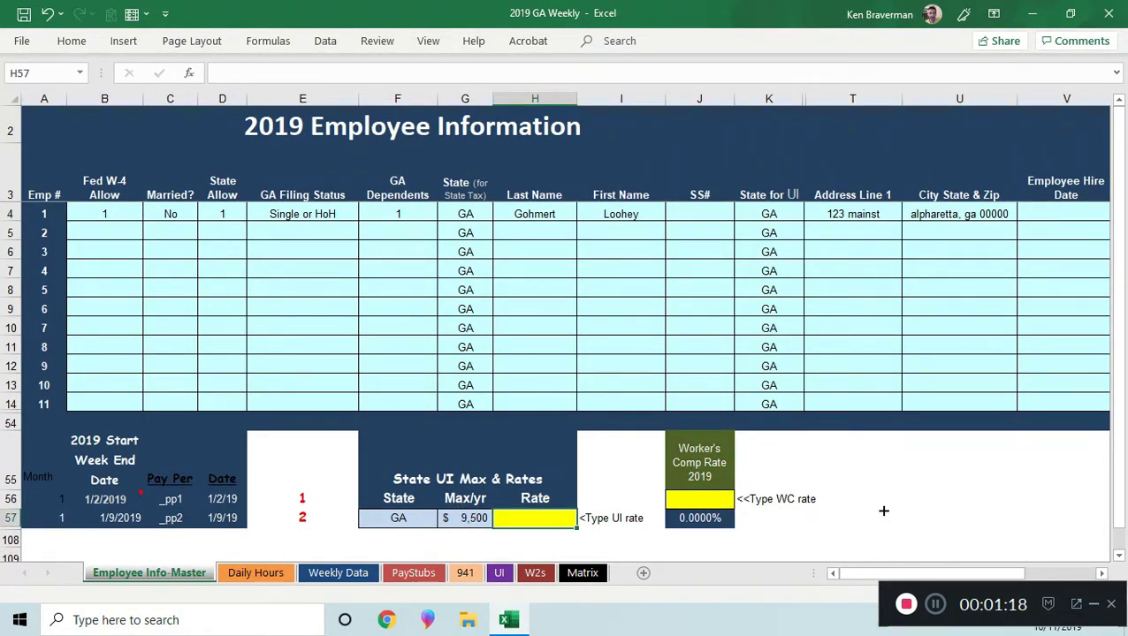
type("3")
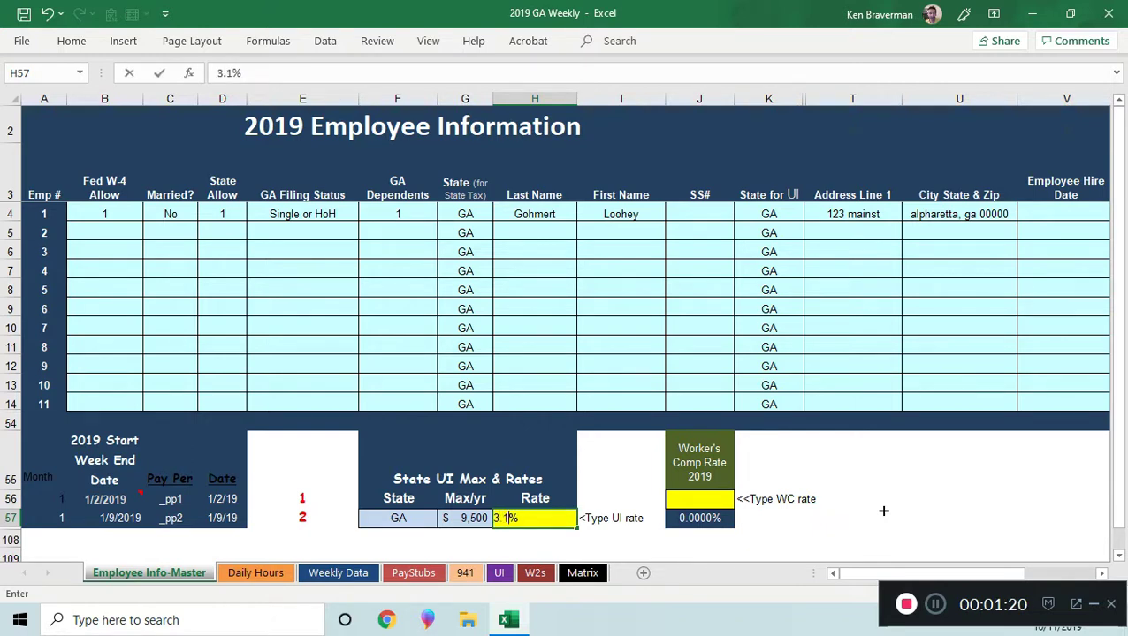
type(".1")
key("ctrl+Return")
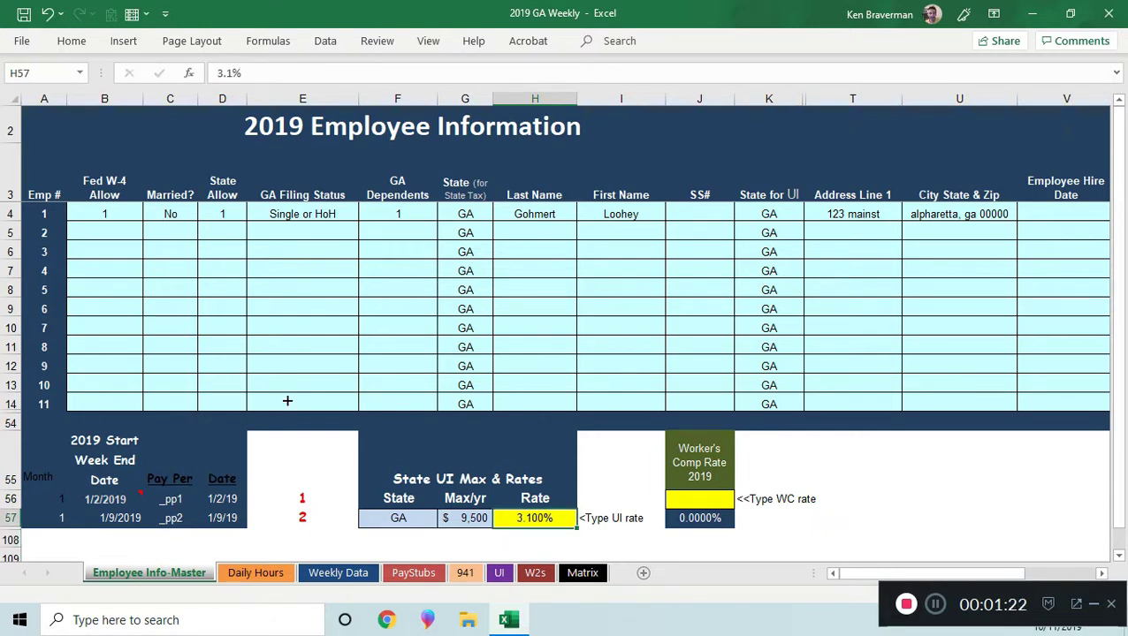
Step: On the Daily Hours sheet, choose the employee's name for the new entry in row 13
left_click(256, 573)
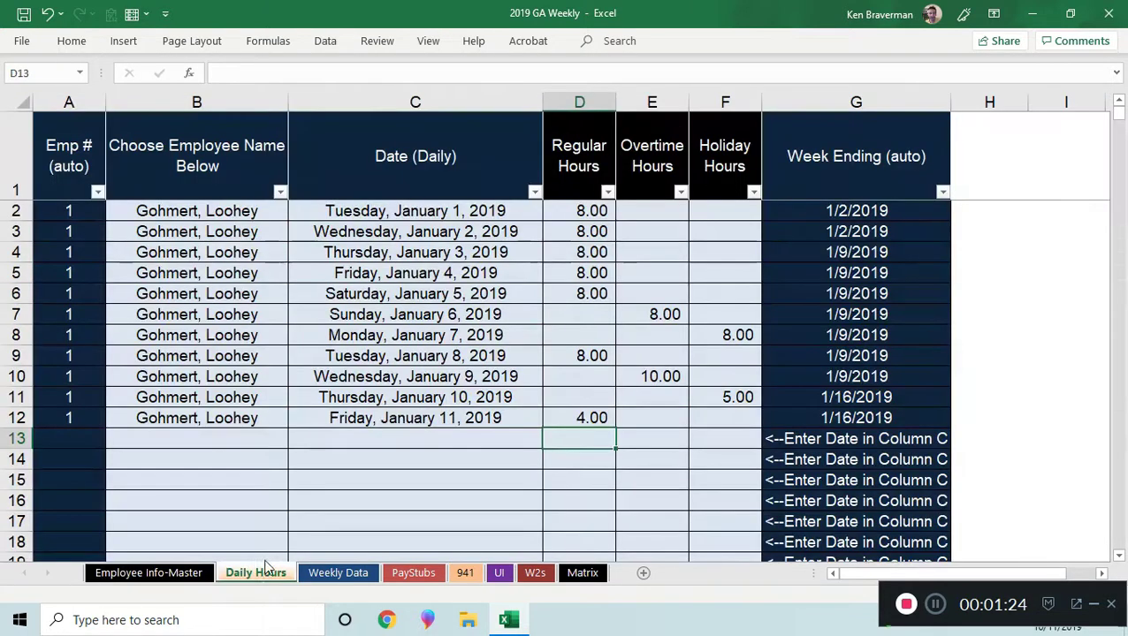
left_click(246, 275)
left_click(221, 439)
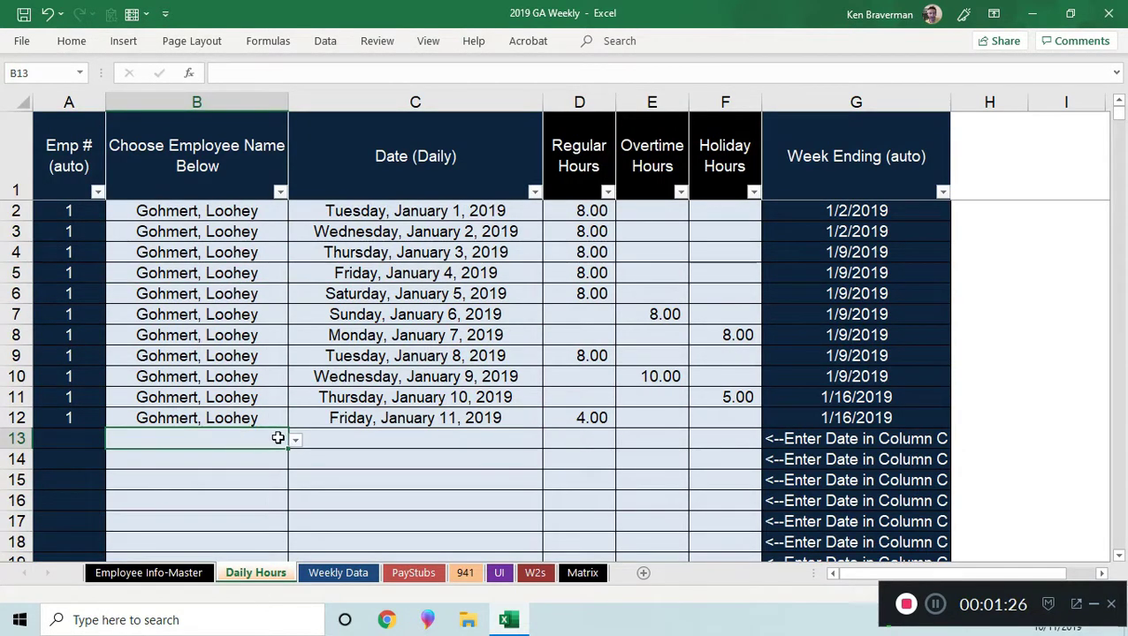
left_click(296, 439)
left_click(262, 460)
Step: Enter the date 10/5 and 8 regular hours for the employee in row 13
left_click(355, 438)
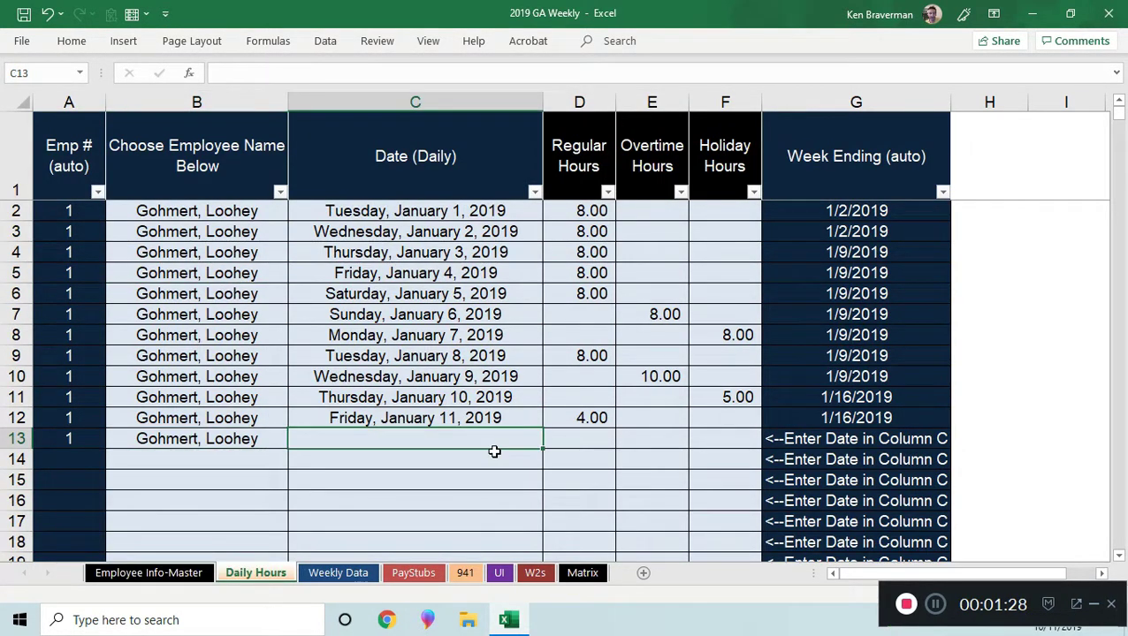
type("10/5")
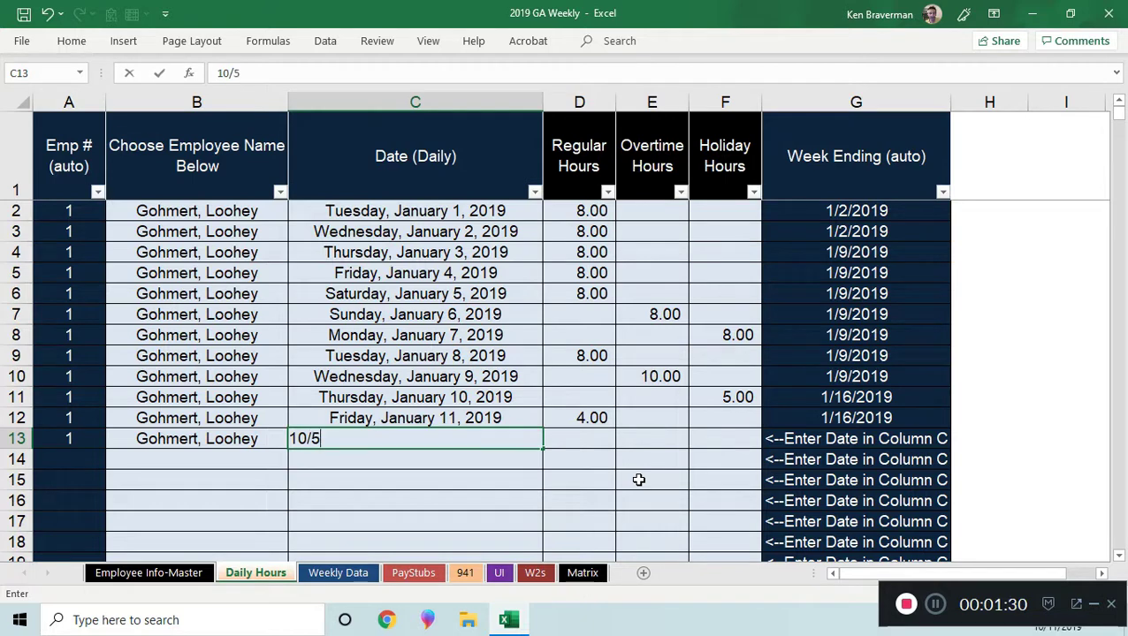
key("Return")
key("Up")
key("Right")
type("8")
key("Return")
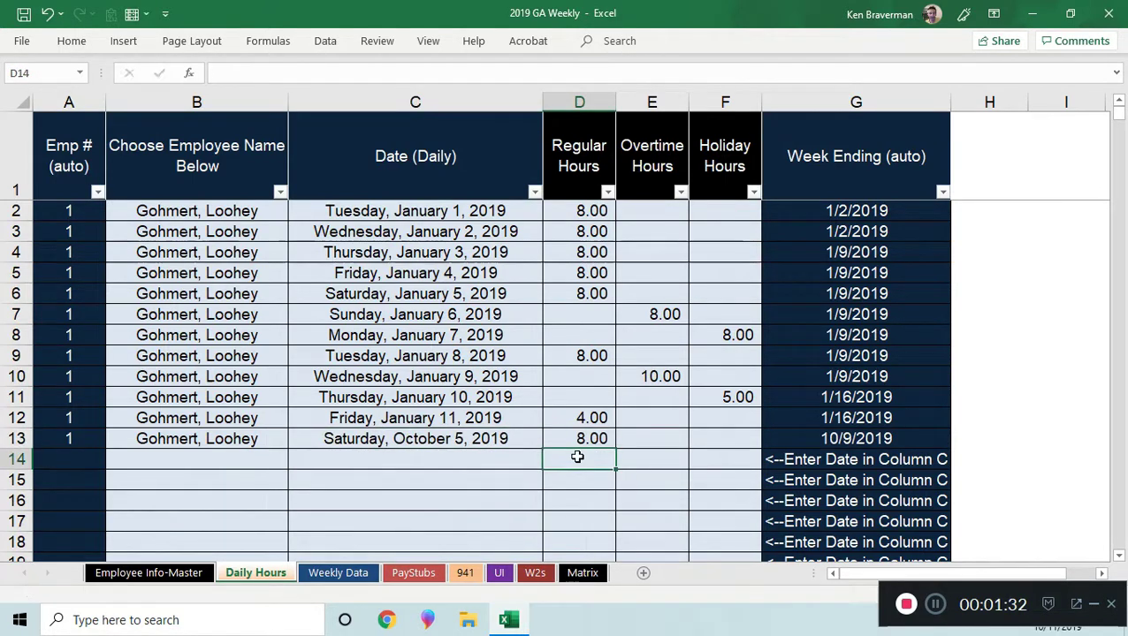
left_click(676, 280)
left_click(742, 279)
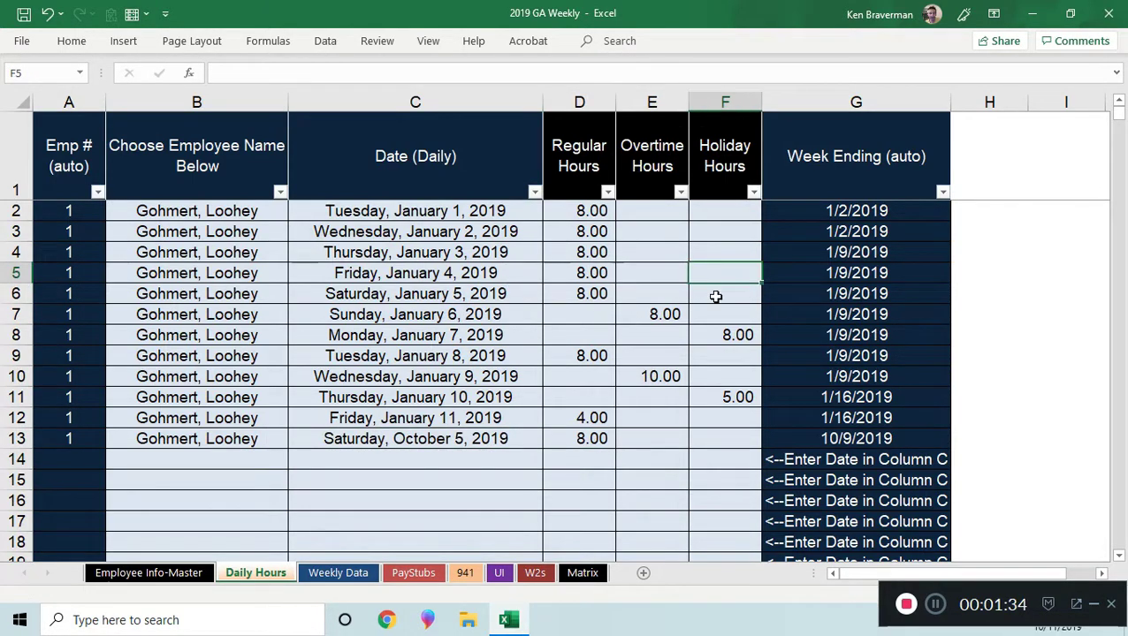
Step: On the Weekly Data sheet, examine the automatic hours columns Q through T
left_click(329, 572)
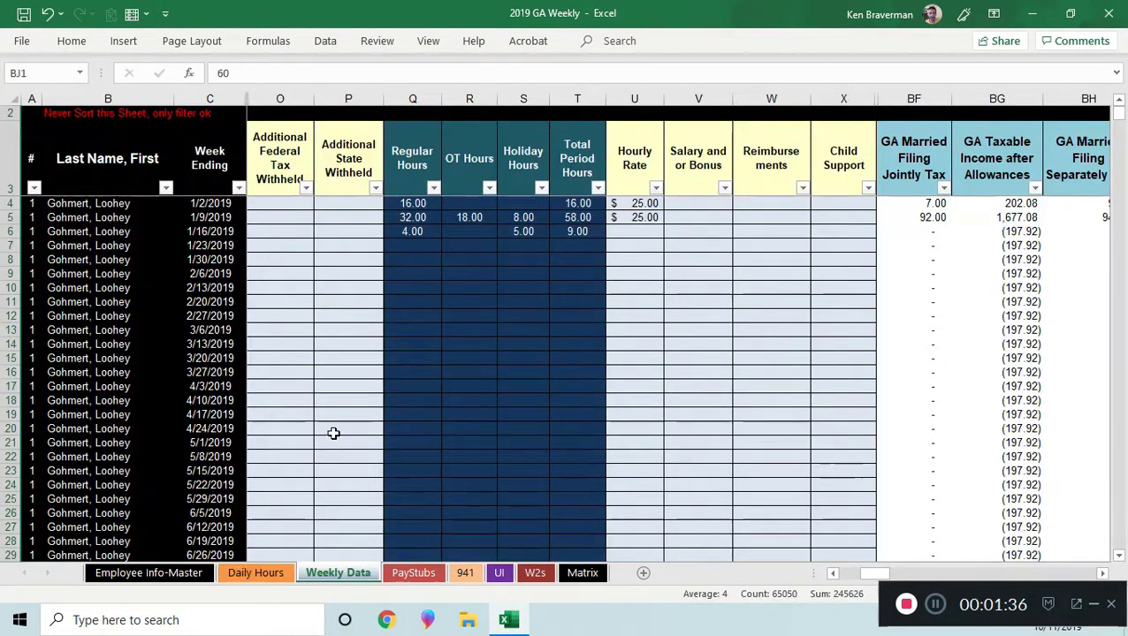
scroll(259, 363, "up", 2)
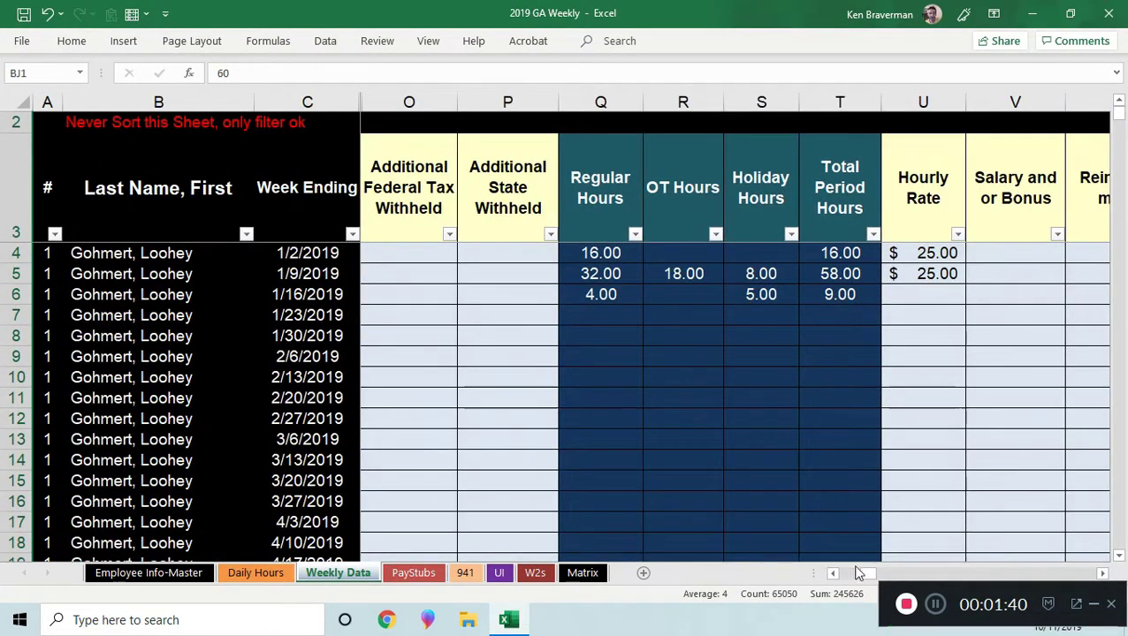
left_click_drag(870, 574, 874, 575)
left_click_drag(402, 102, 636, 113)
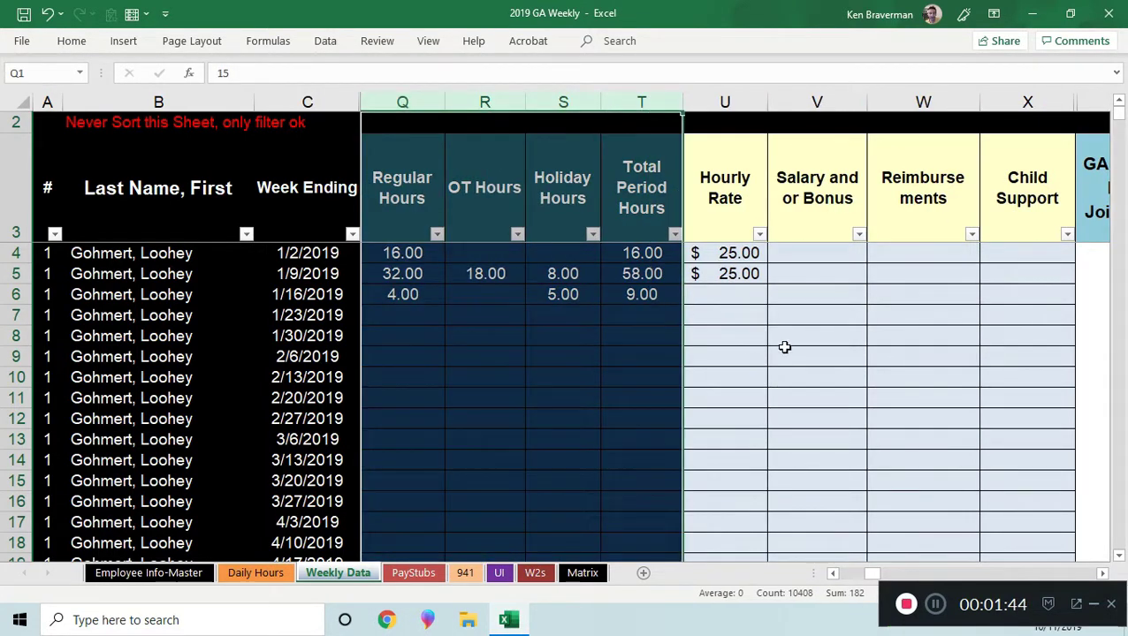
Step: Enter an hourly rate of 25 in U6 for the week ending 1/16/2019
left_click(735, 256)
key("Down")
key("Down")
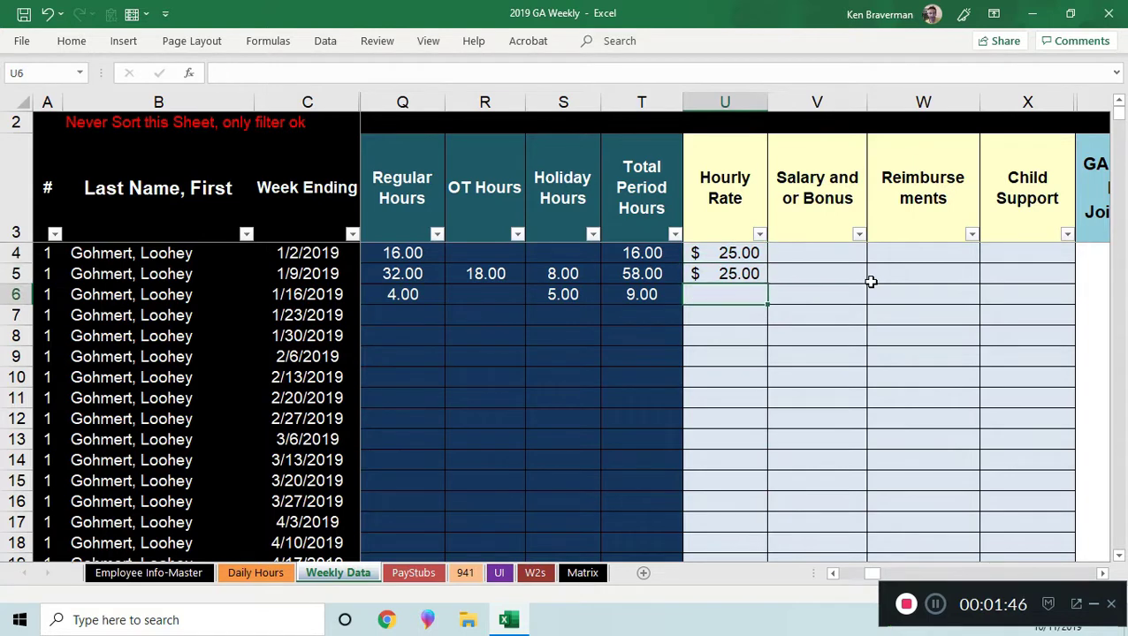
type("25")
key("ctrl+Return")
Step: Enter salary or bonus amounts of 150 in V4 and 250 in V5
key("Right")
key("Up")
key("Up")
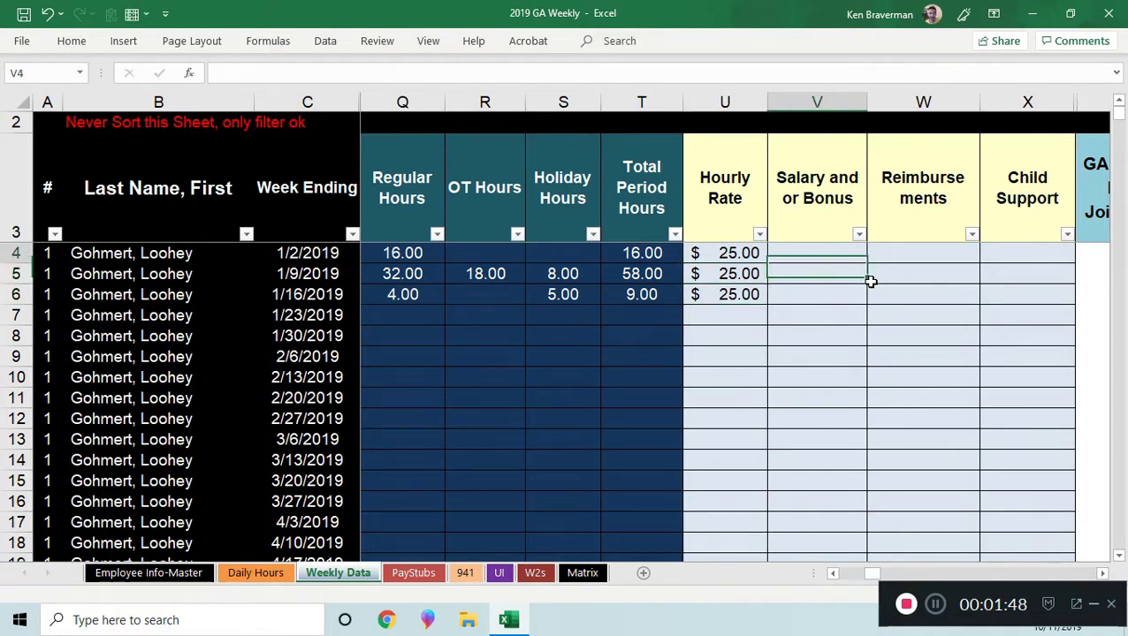
type("150")
key("Return")
type("2")
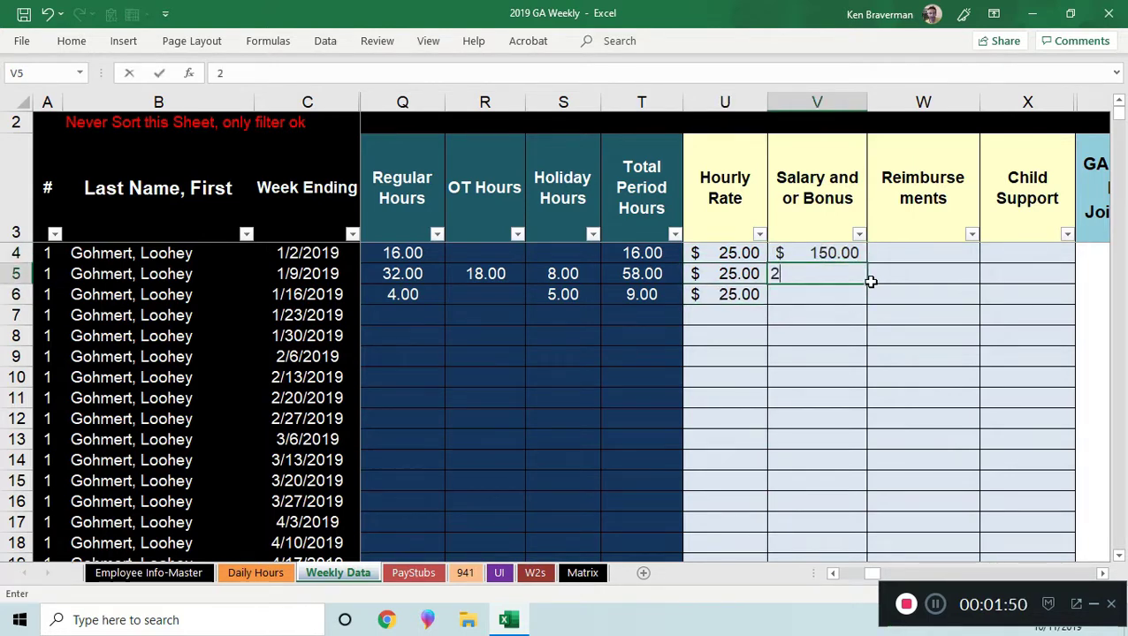
type("50")
key("Return")
Step: For the week ending 1/2/2019, enter a 100 reimbursement in W4 and 250 child support in X4
key("Right")
key("Up")
key("Up")
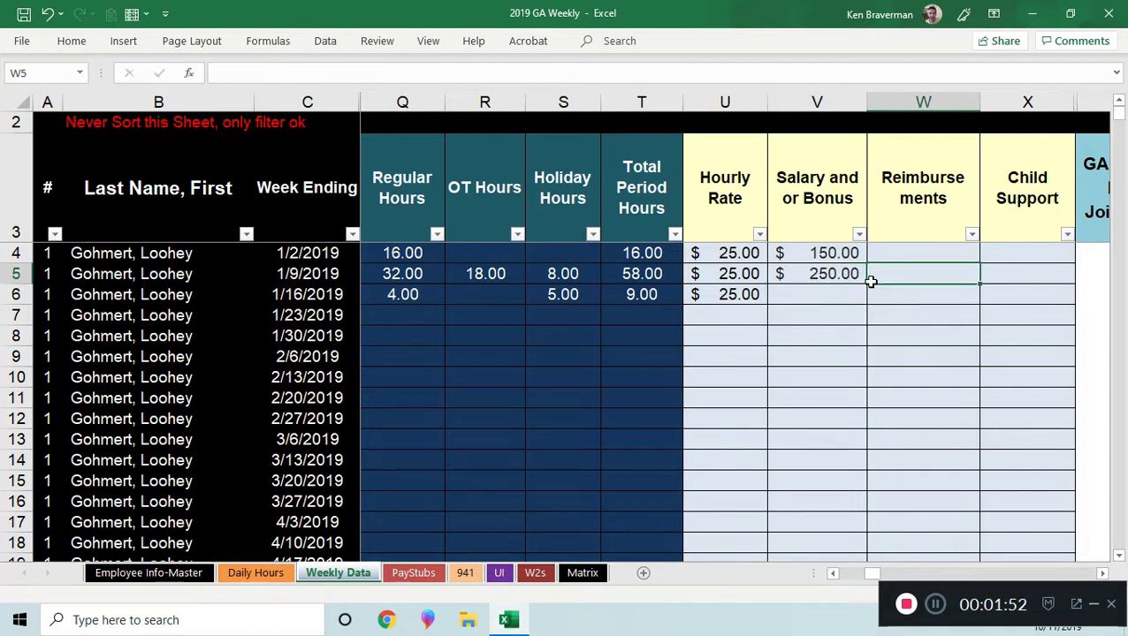
type("100")
key("Return")
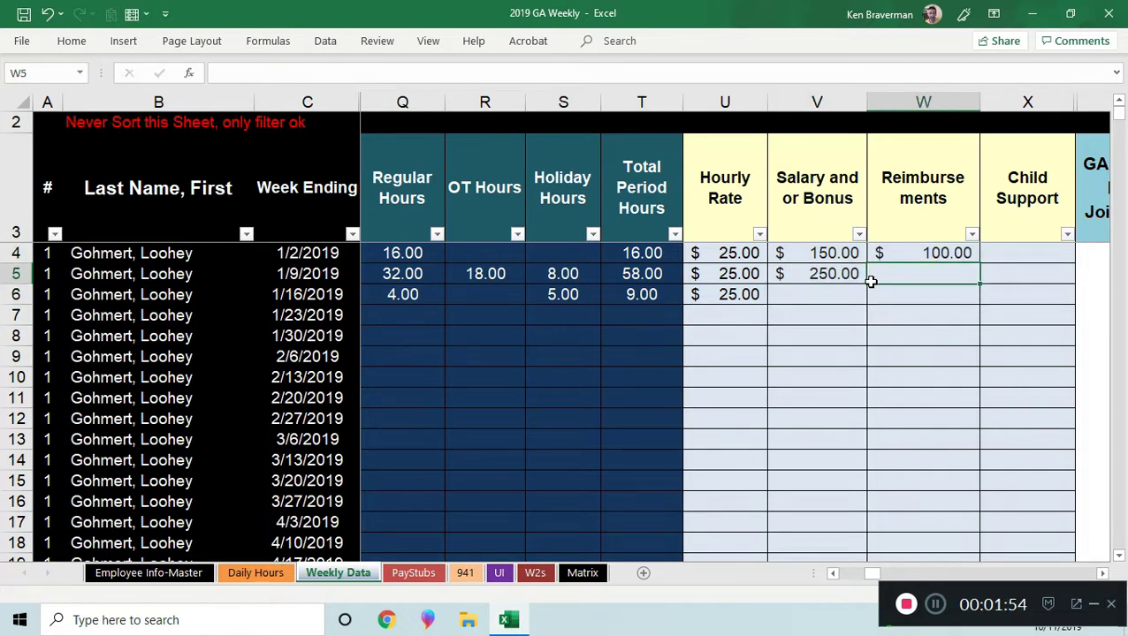
key("Right")
key("Up")
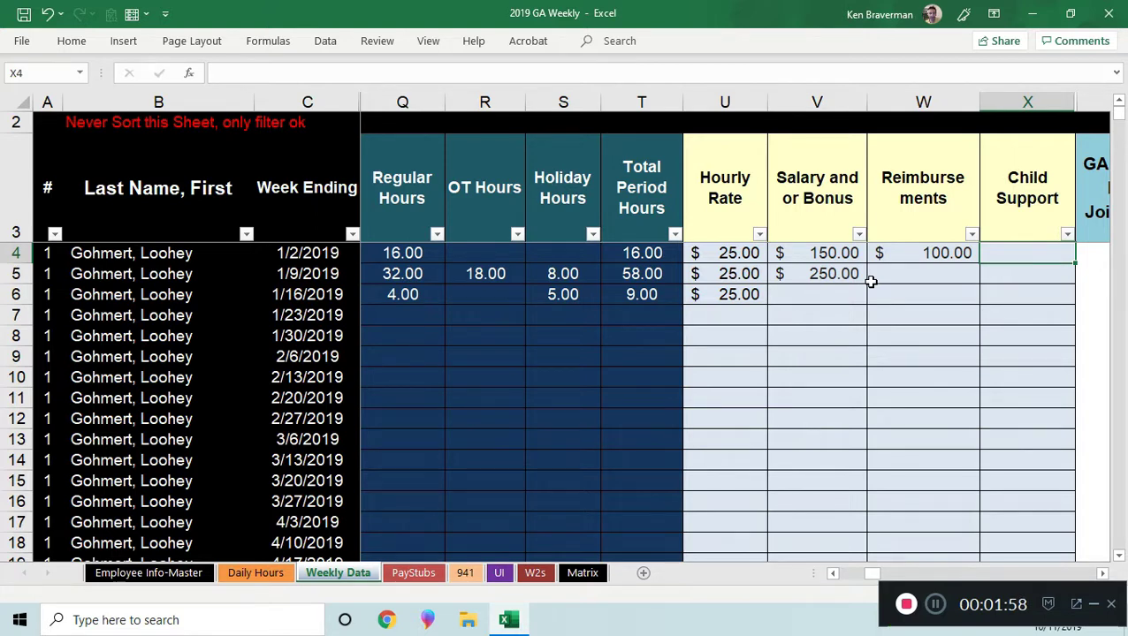
type("250")
key("Return")
Step: Examine the GA tax columns and the full formula for GA taxable income after allowances in BG4
key("Right")
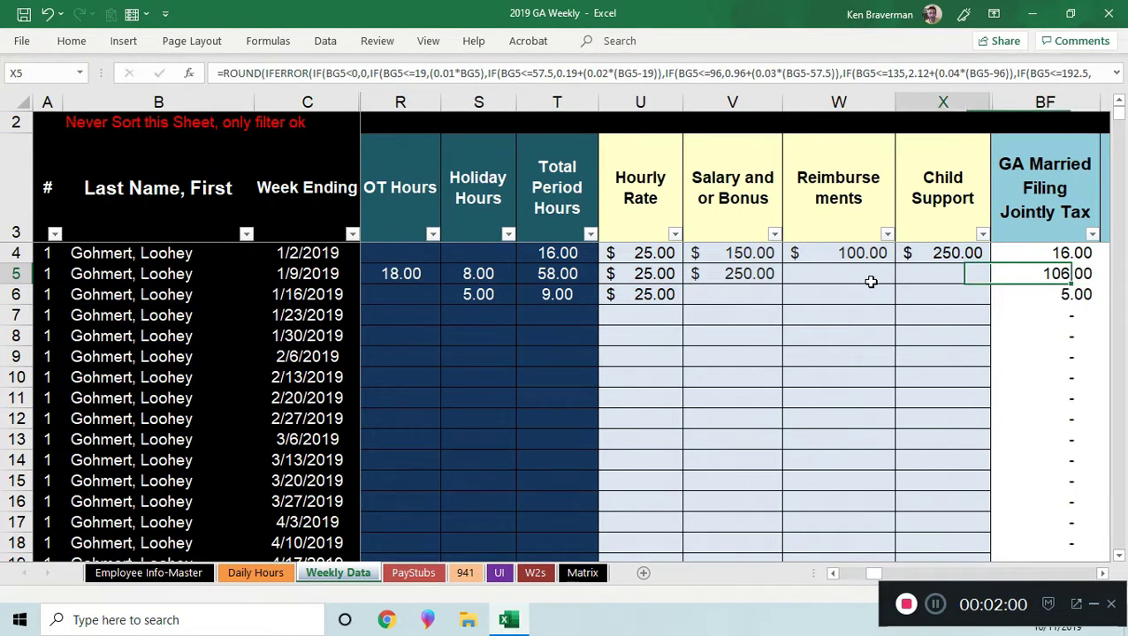
key("Left")
key("Up")
key("Right")
key("Right")
key("Right")
key("Right")
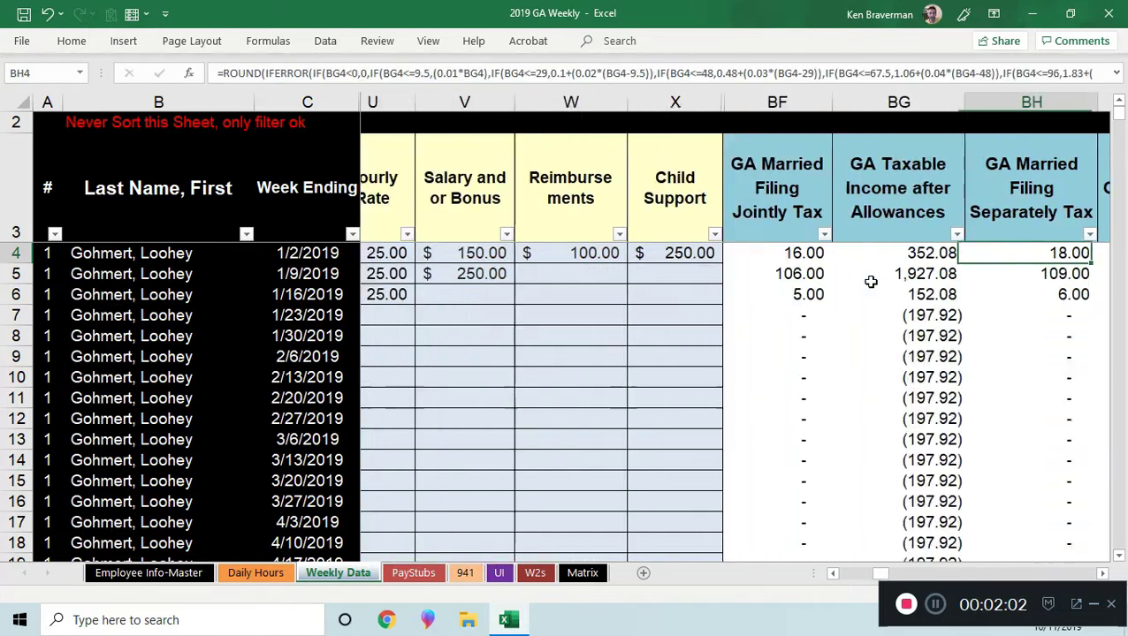
key("Left")
key("Left")
key("Left")
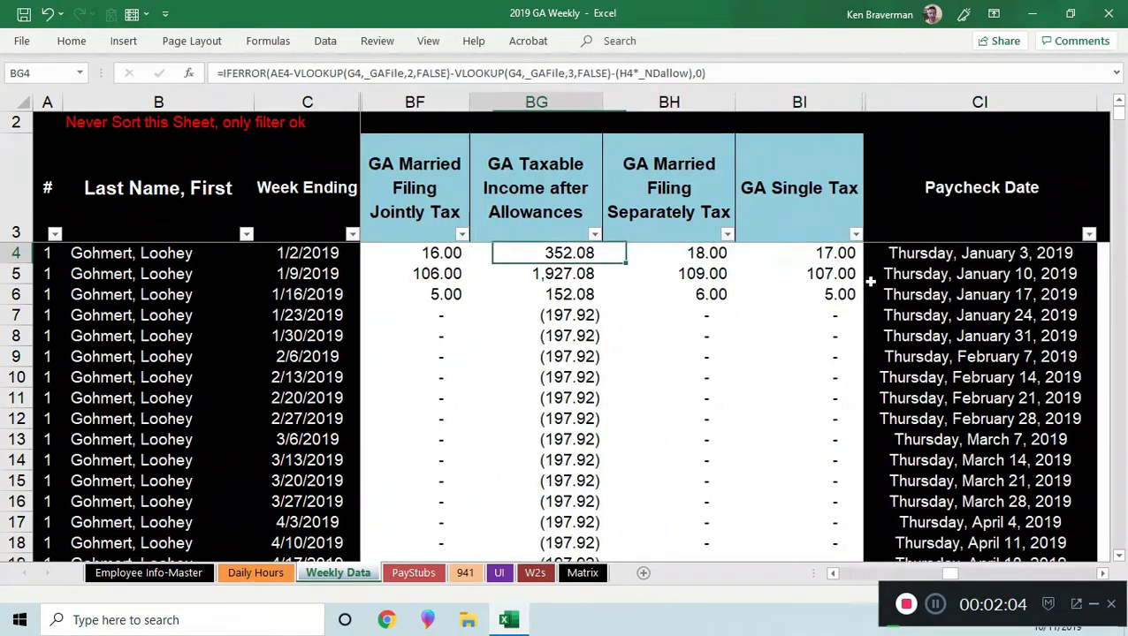
left_click(554, 256)
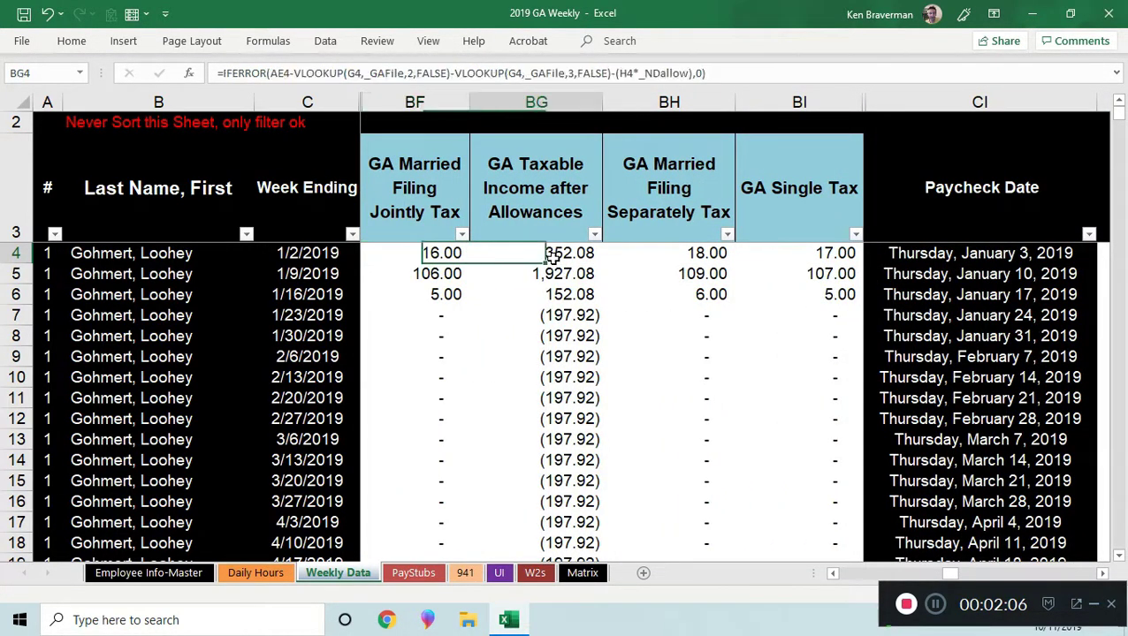
left_click_drag(525, 84, 519, 118)
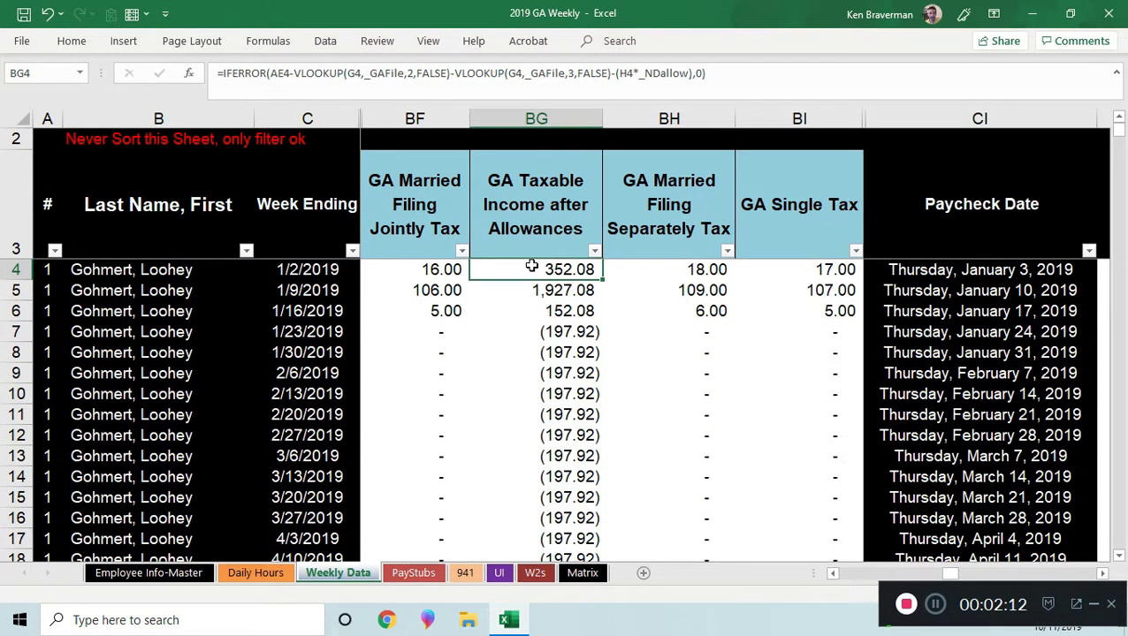
Step: On the Matrix sheet, examine the standard deduction and personal allowance for each GA filing status
left_click(583, 573)
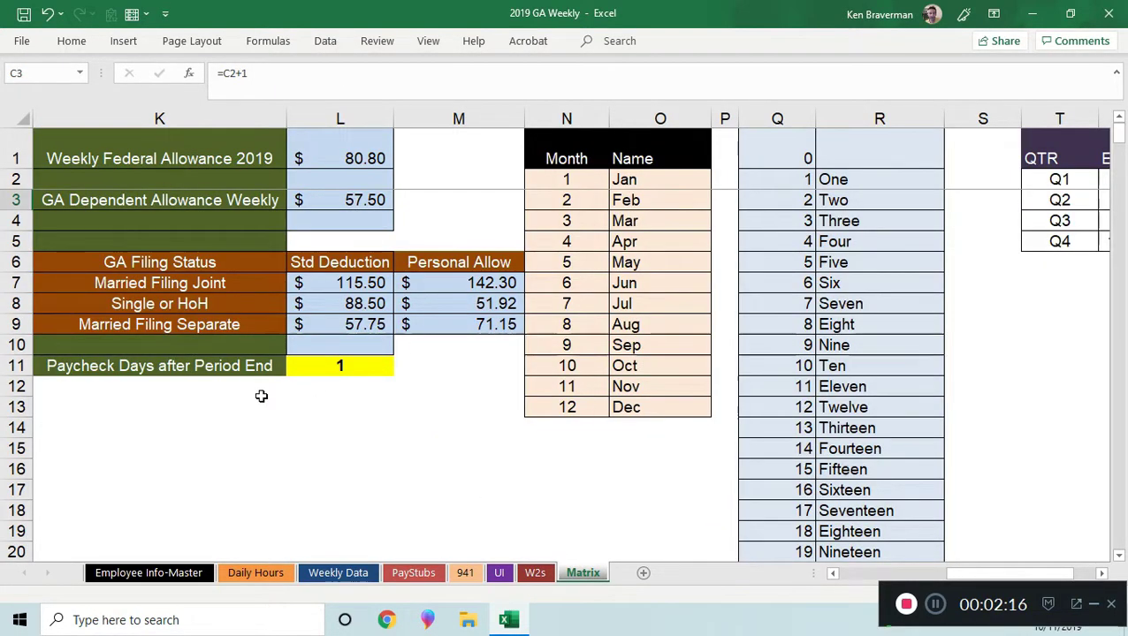
scroll(259, 395, "up", 3, "ctrl")
left_click(234, 354)
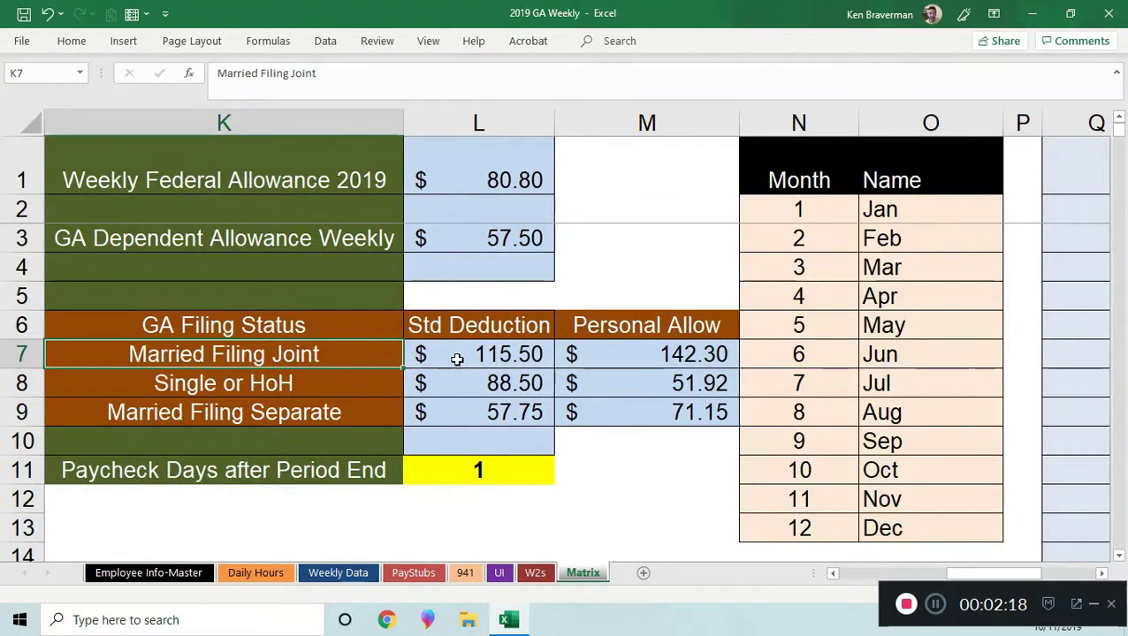
left_click(499, 354)
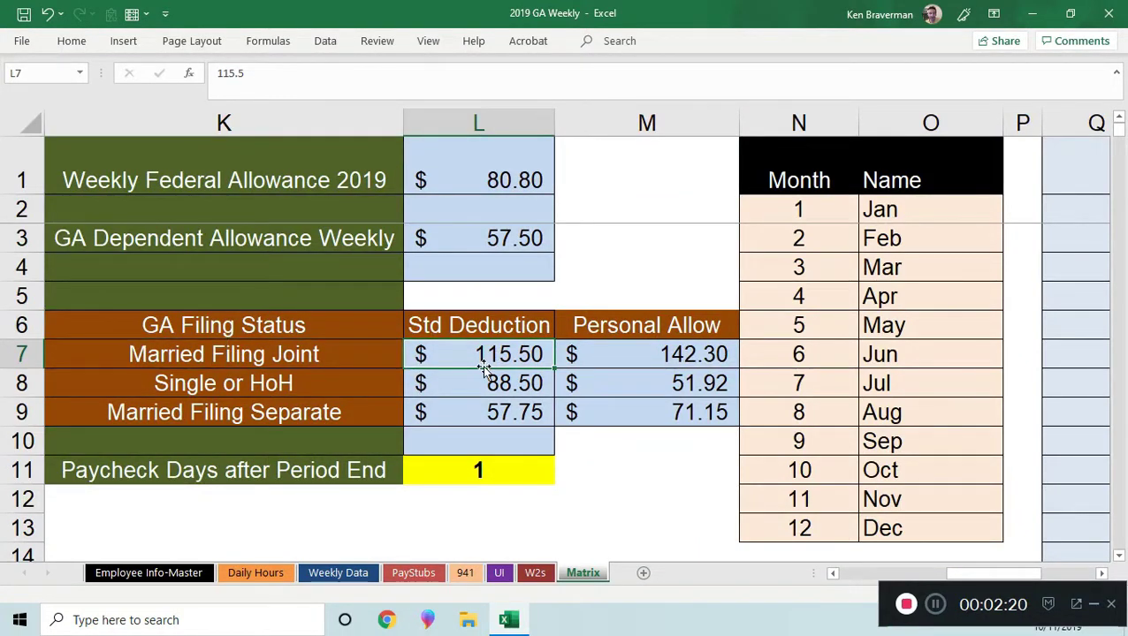
left_click(633, 360)
left_click(248, 358)
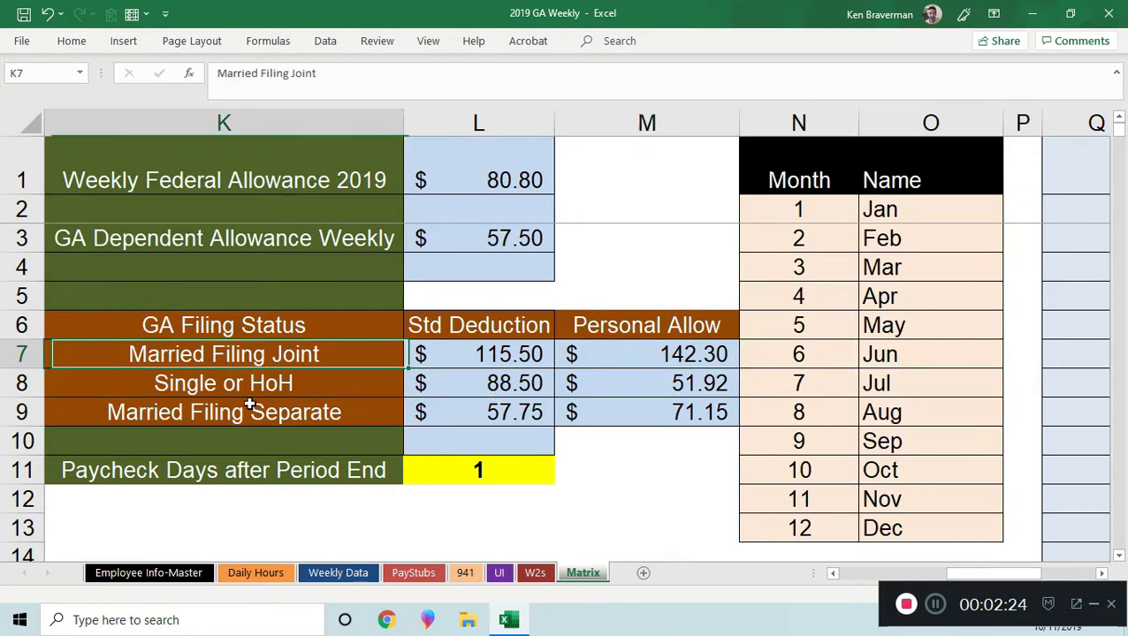
left_click_drag(250, 404, 266, 407)
left_click(456, 416)
left_click(516, 390)
left_click(635, 405)
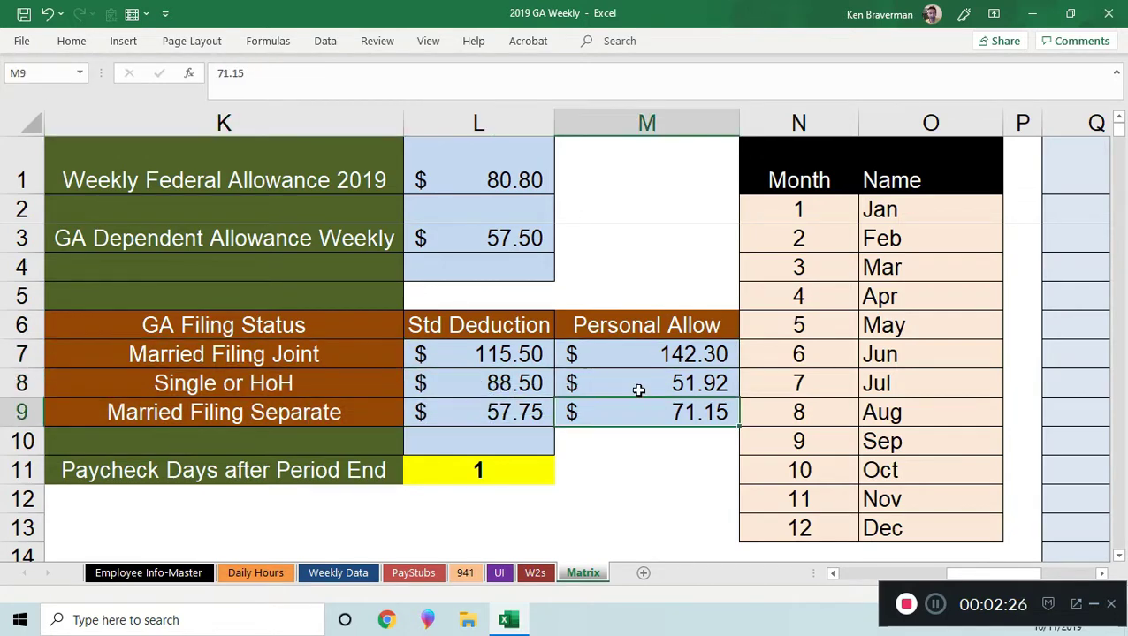
left_click(638, 390)
left_click(502, 384)
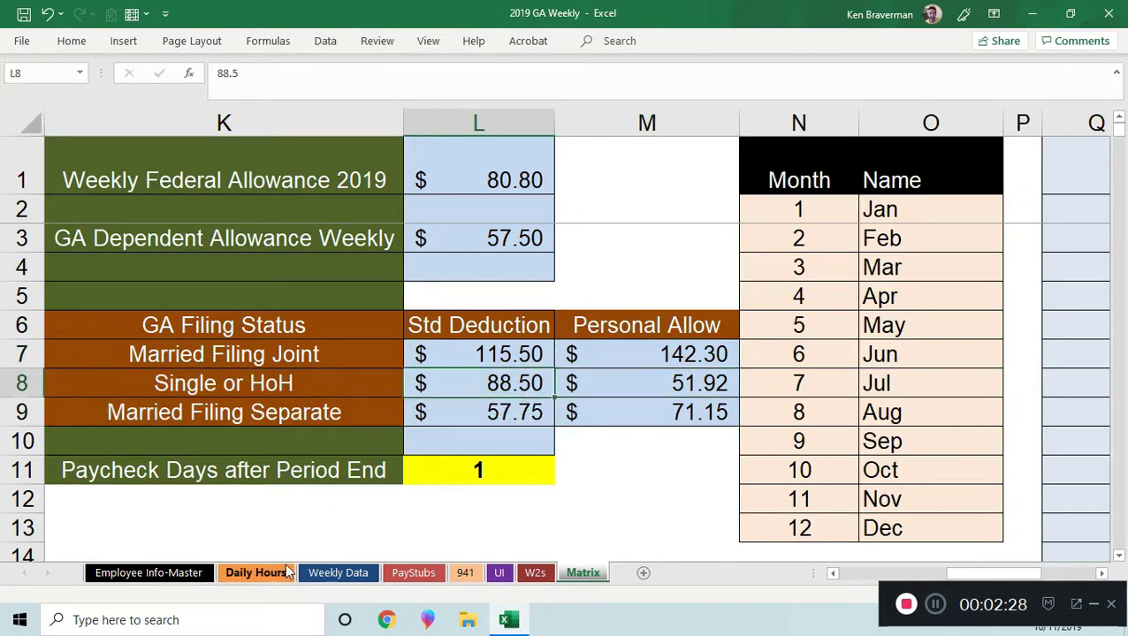
Step: Back on the Weekly Data sheet, compare the GA jointly, separately and single tax columns and their row 4 formulas
left_click(329, 575)
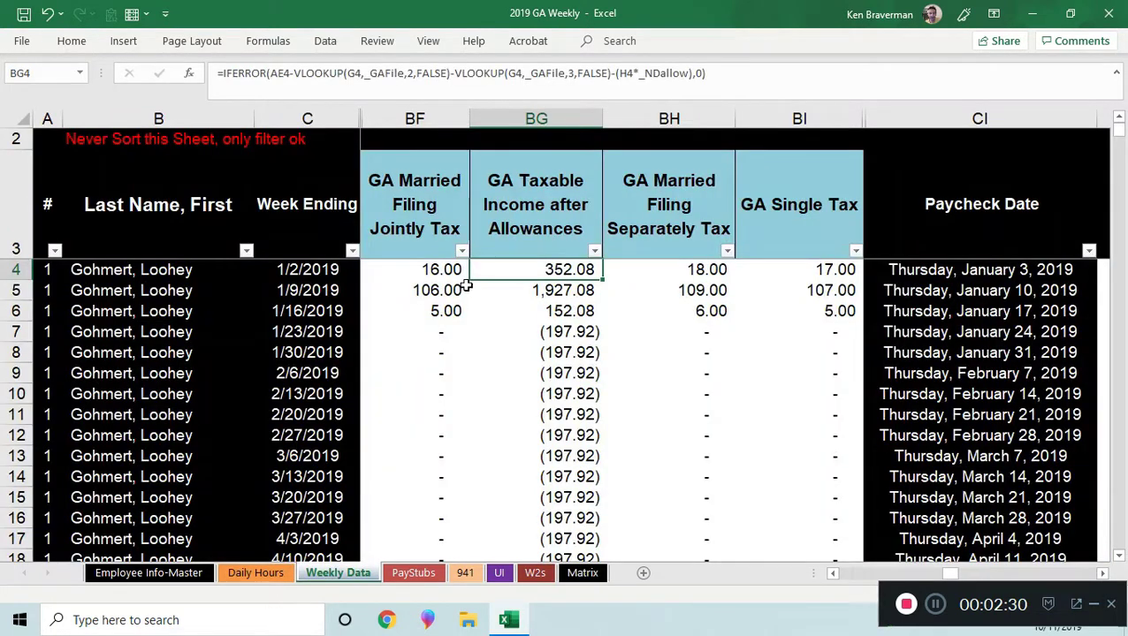
left_click(421, 270)
left_click(546, 267)
left_click(428, 269)
left_click(439, 206)
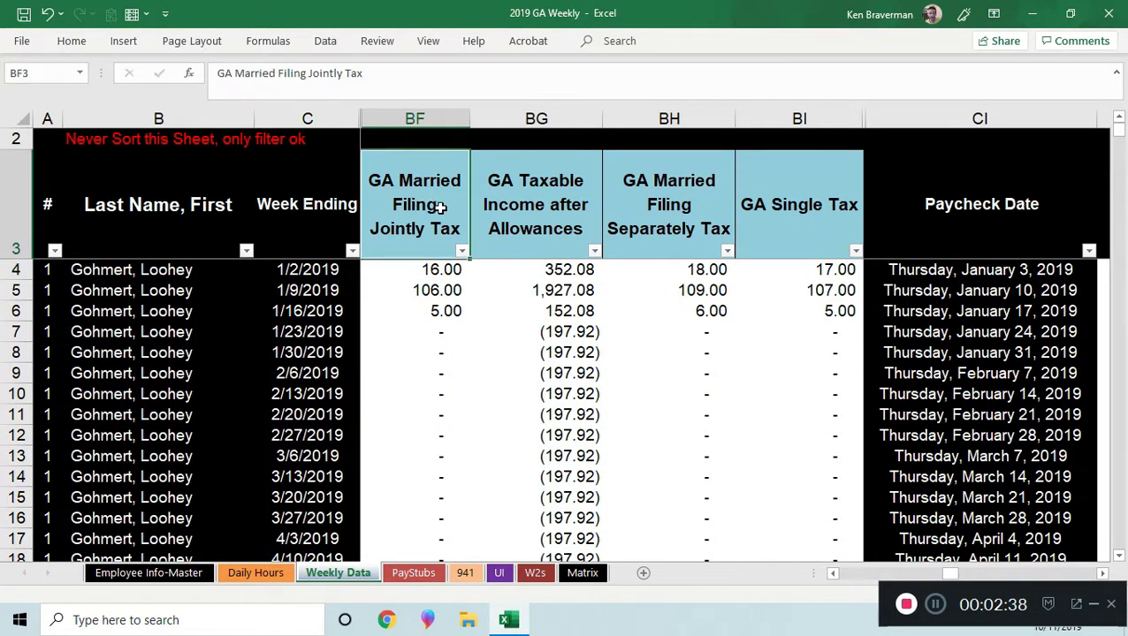
left_click(679, 226)
left_click(780, 228)
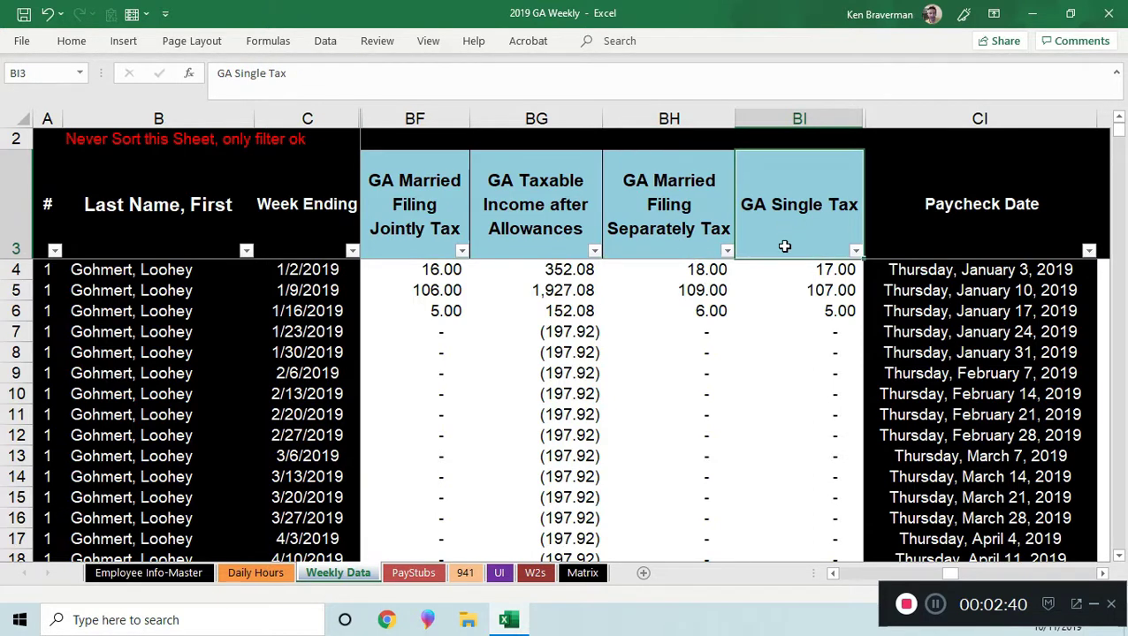
left_click(784, 271)
left_click(673, 269)
left_click(434, 266)
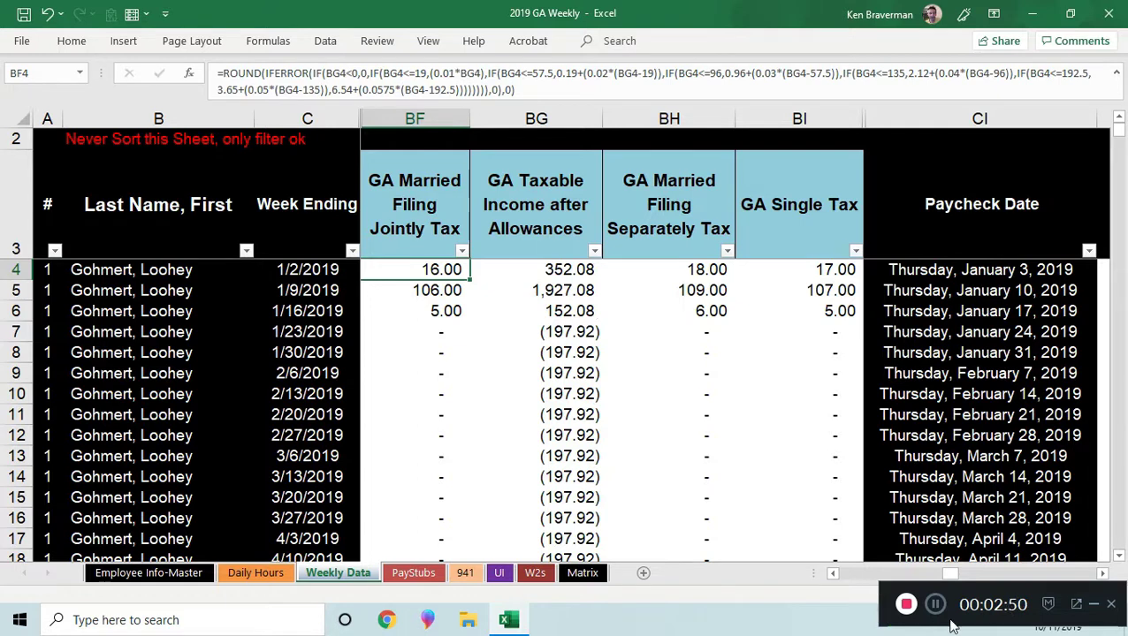
Step: Review the hours and pay columns O through X of the Weekly Data sheet together
left_click_drag(945, 575, 871, 575)
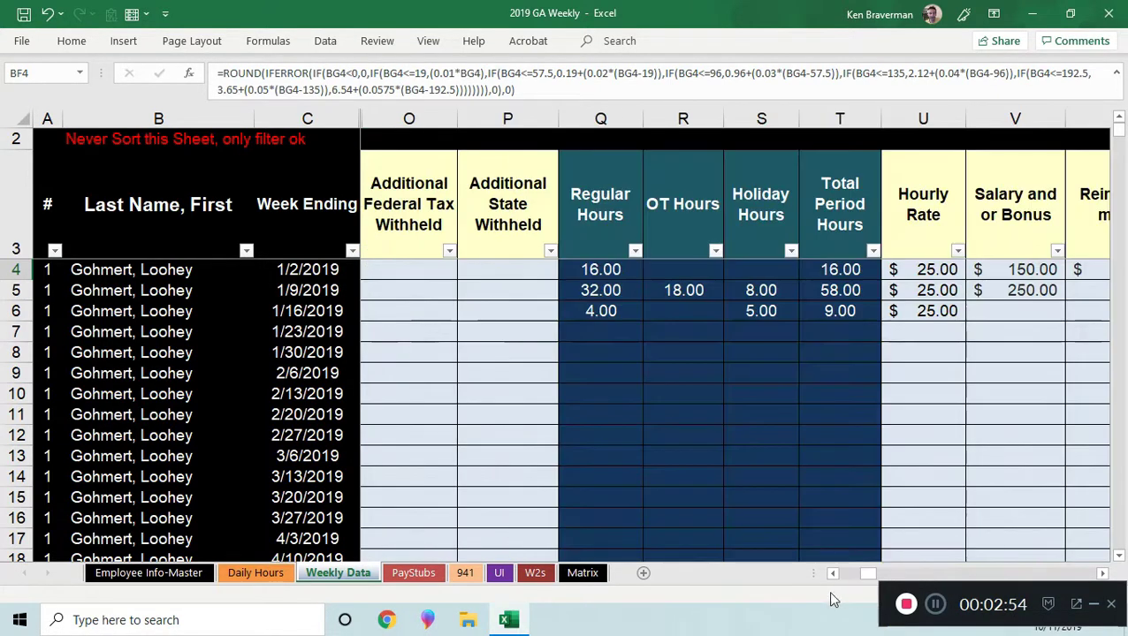
left_click(695, 412)
scroll(625, 384, "down", 2)
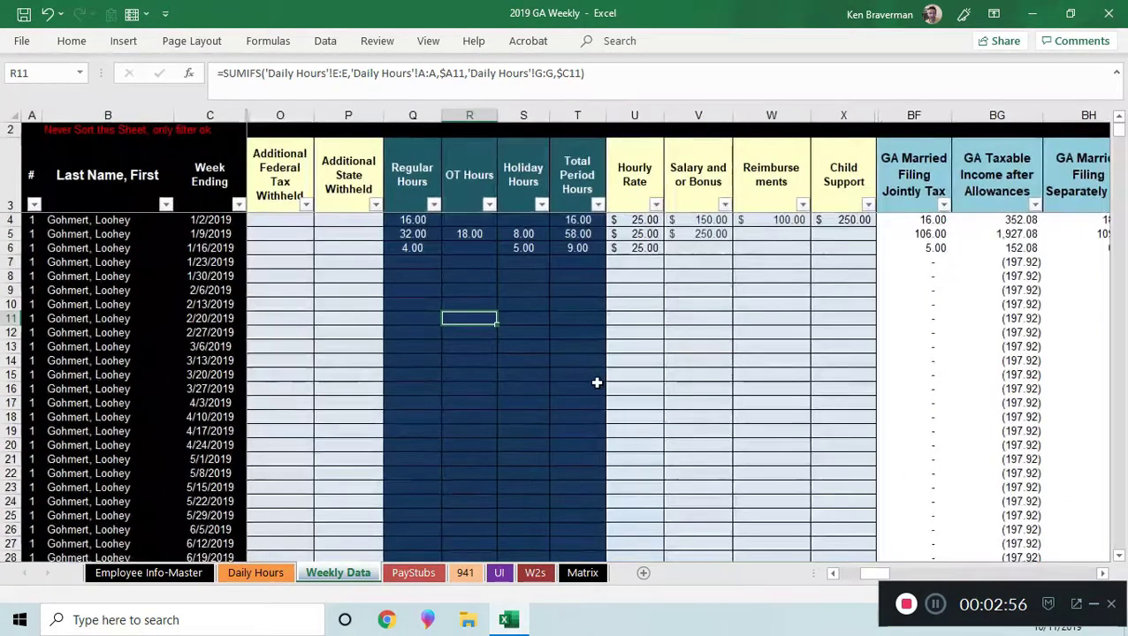
left_click(616, 251)
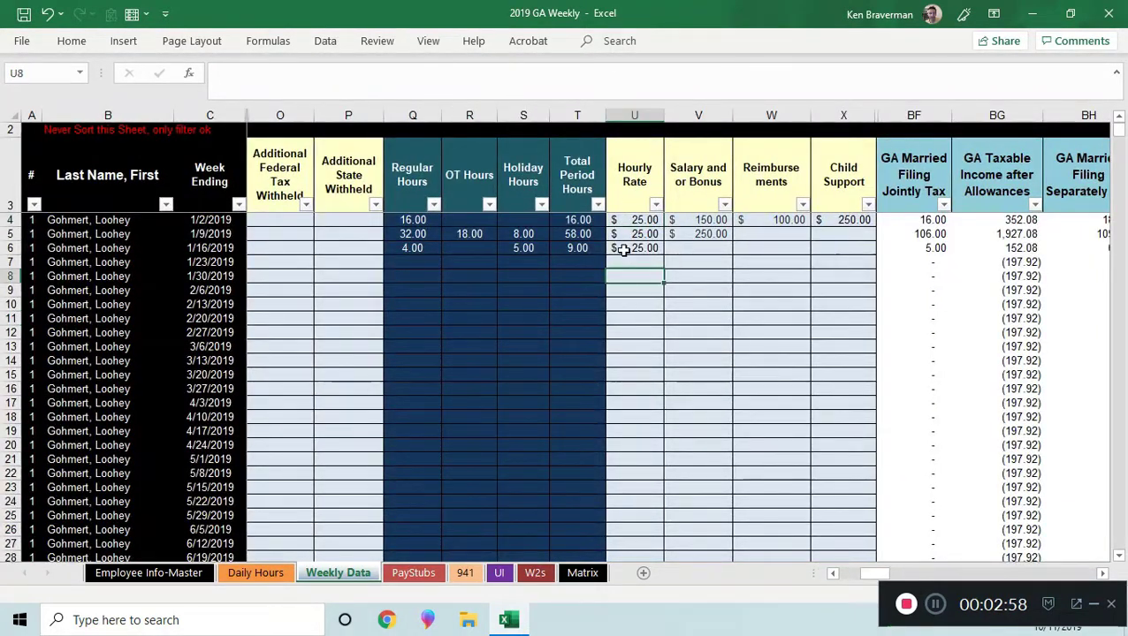
Step: On the PayStubs sheet, choose 1/9/19 as the pay period week ending
left_click(412, 573)
scroll(354, 430, "up", 1)
scroll(345, 265, "up", 1)
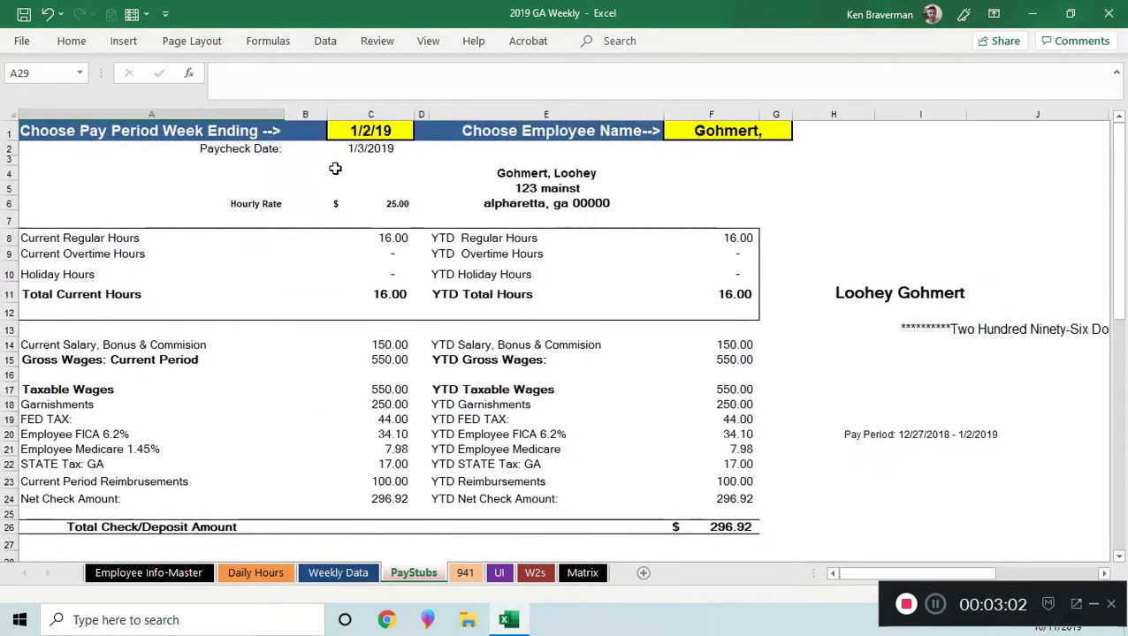
left_click(372, 130)
left_click(420, 131)
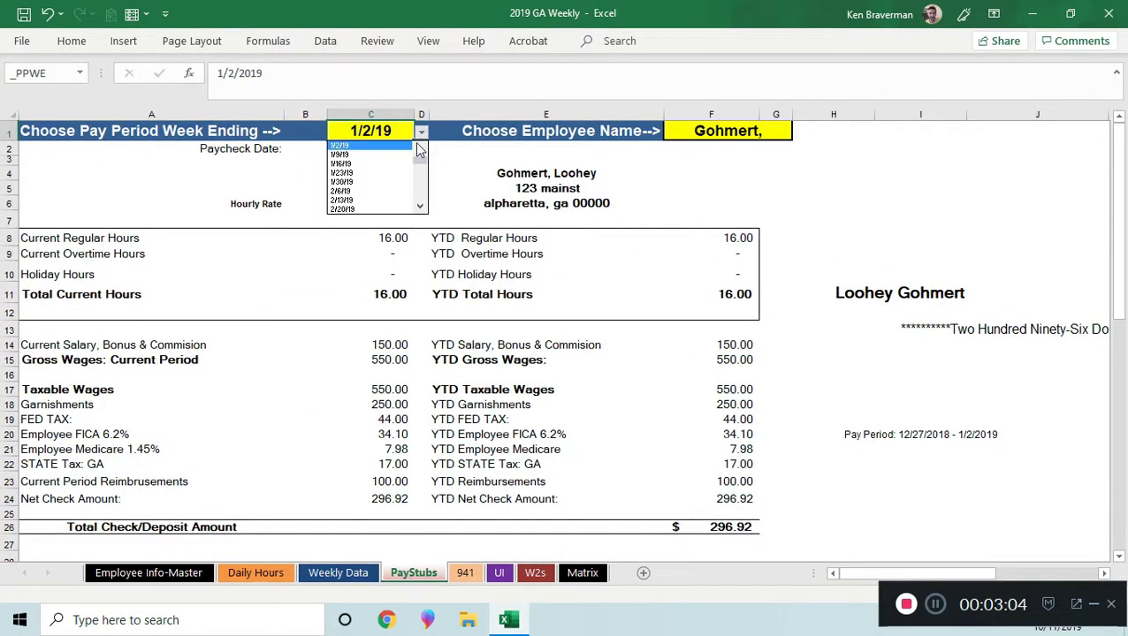
left_click(354, 155)
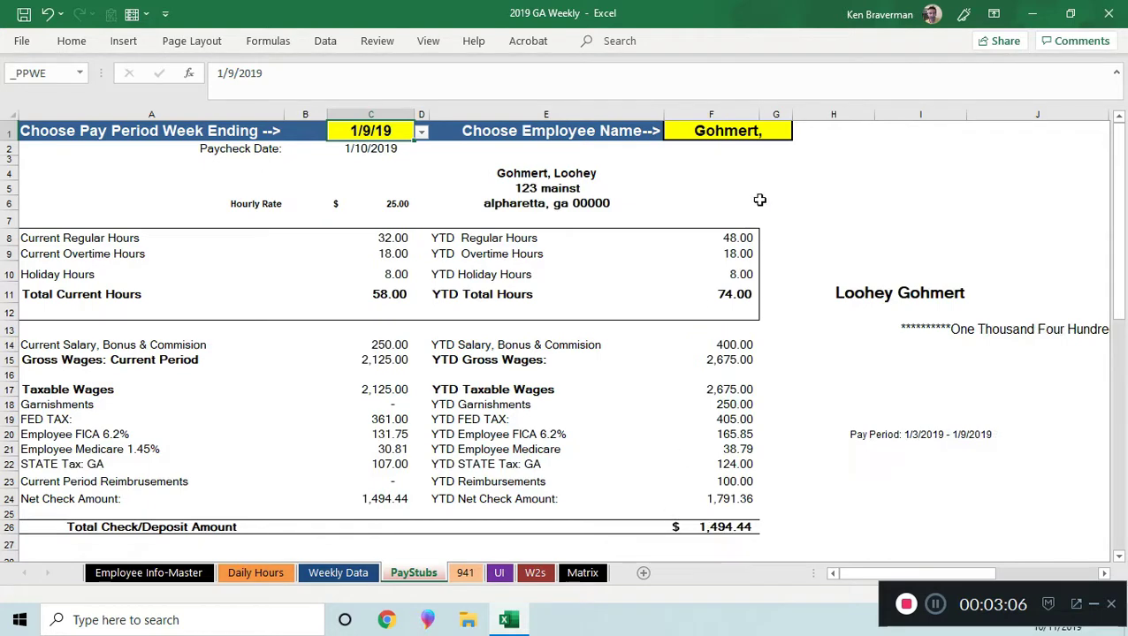
Step: Check the employee name choices in F1 of the pay stub, keeping the current employee
left_click(744, 135)
left_click(800, 133)
left_click(800, 133)
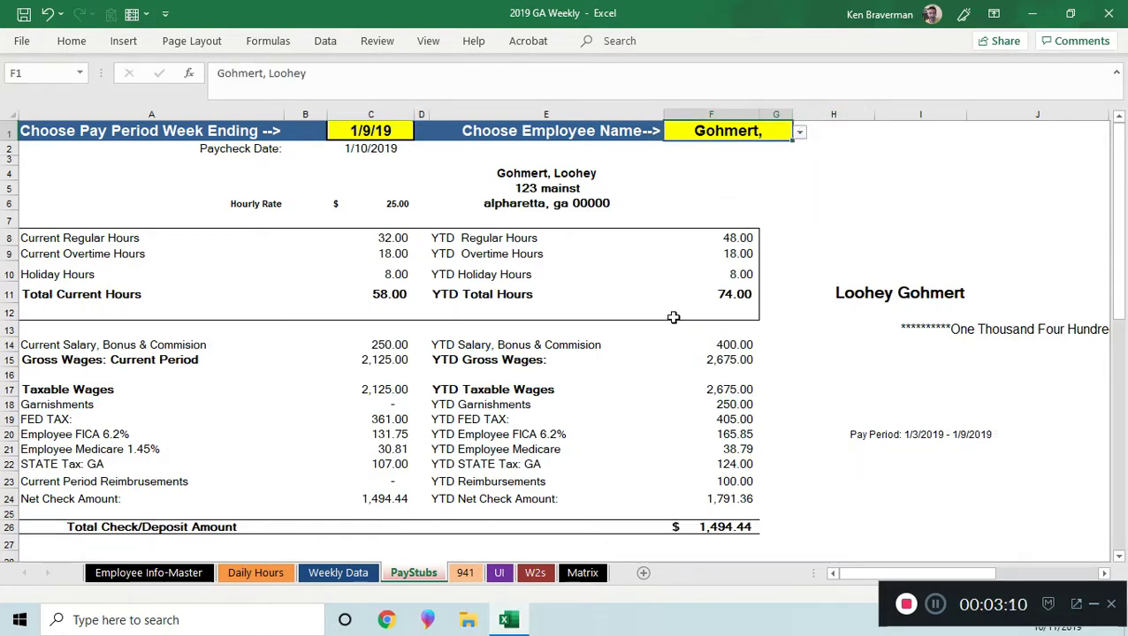
Step: Select the printable paycheck range H4:R19 beside the pay stub and look at the print area options
scroll(673, 317, "down", 5)
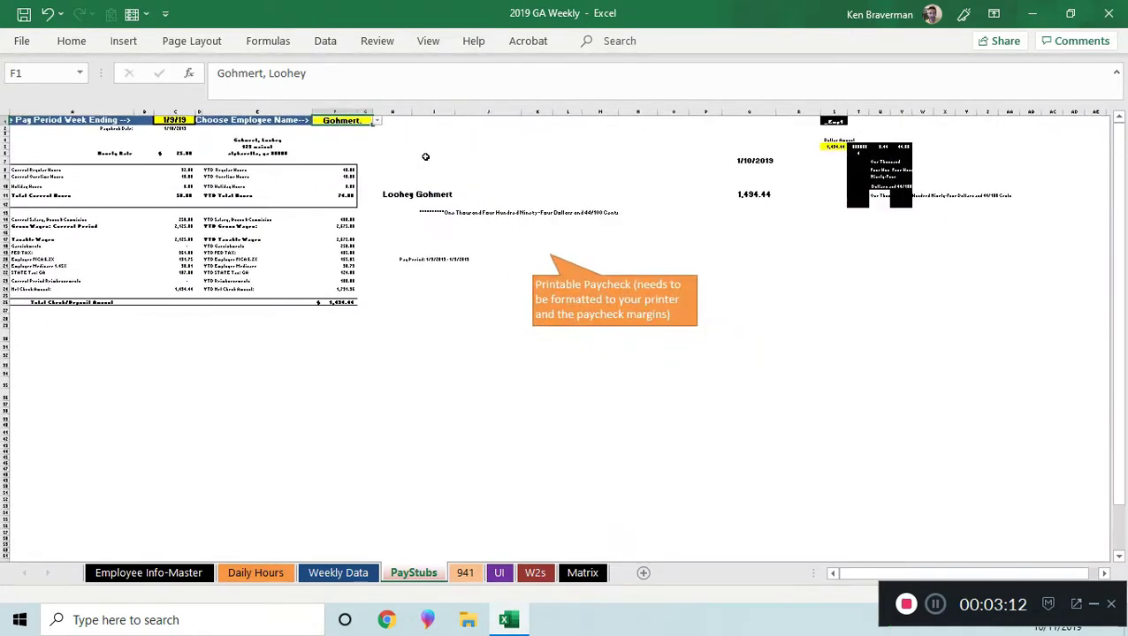
left_click_drag(426, 157, 780, 226)
scroll(819, 328, "up", 3, "ctrl")
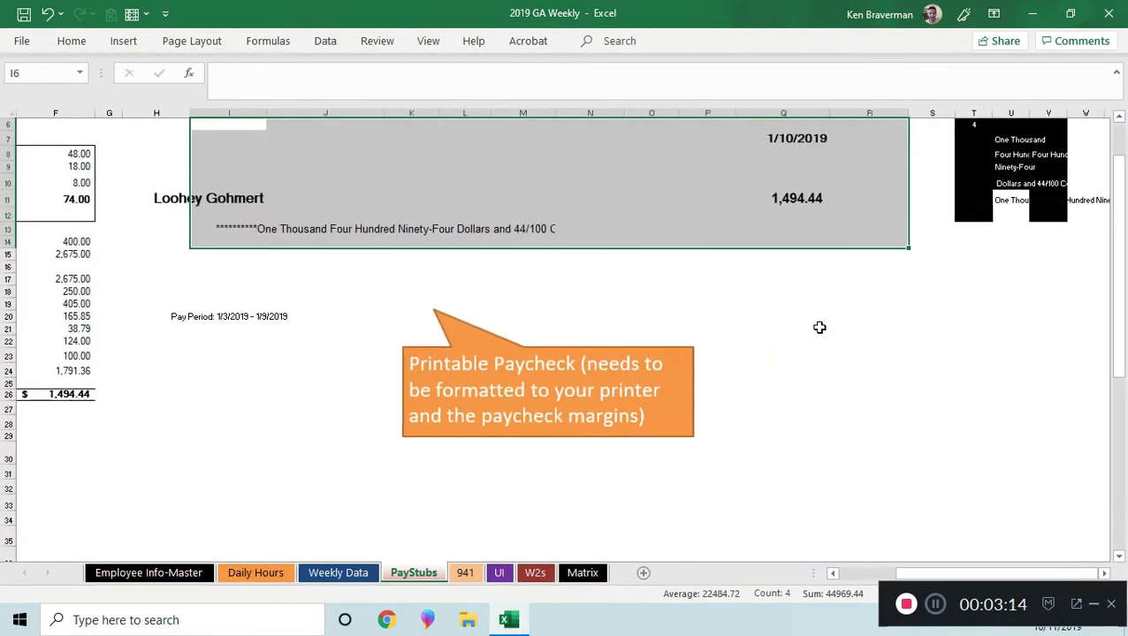
scroll(687, 307, "up", 2)
left_click_drag(152, 163, 840, 360)
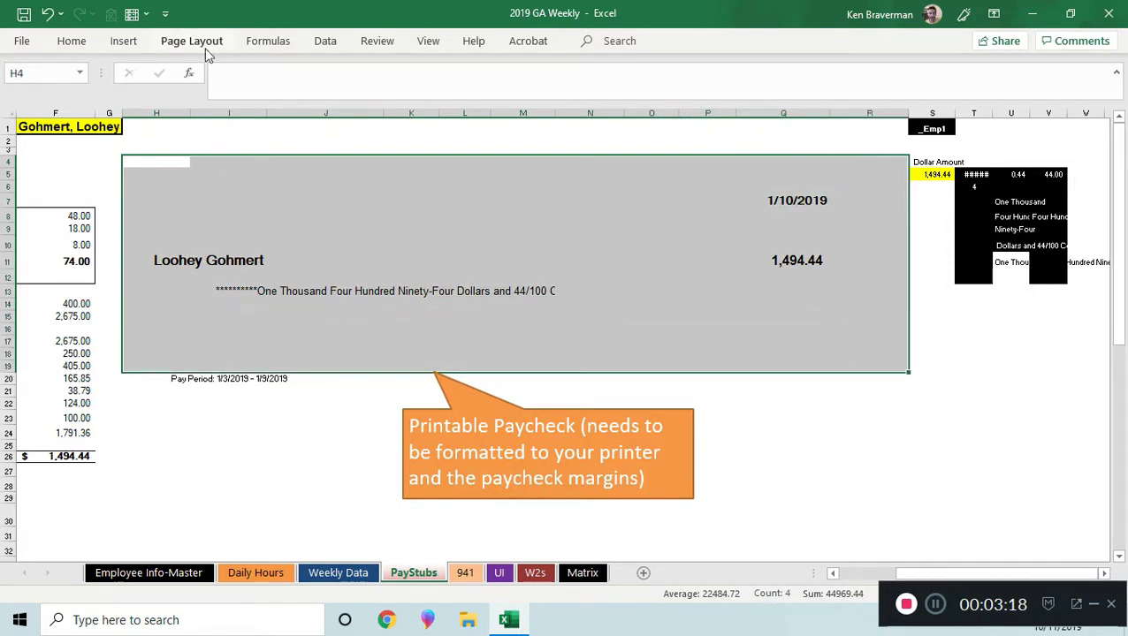
left_click(202, 41)
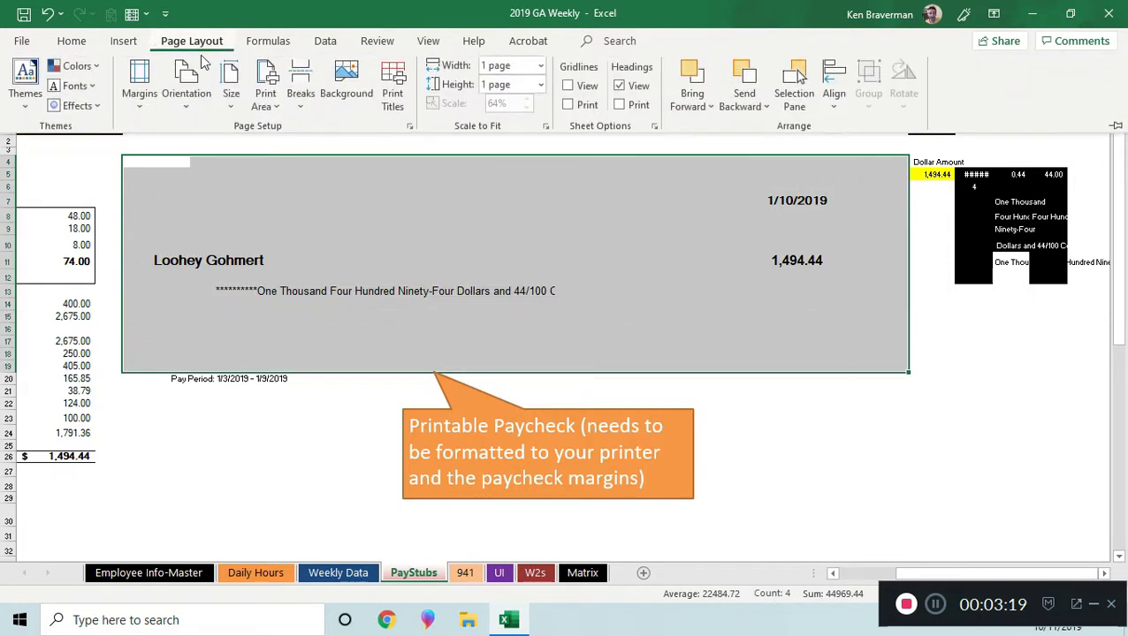
left_click(265, 101)
left_click(792, 444)
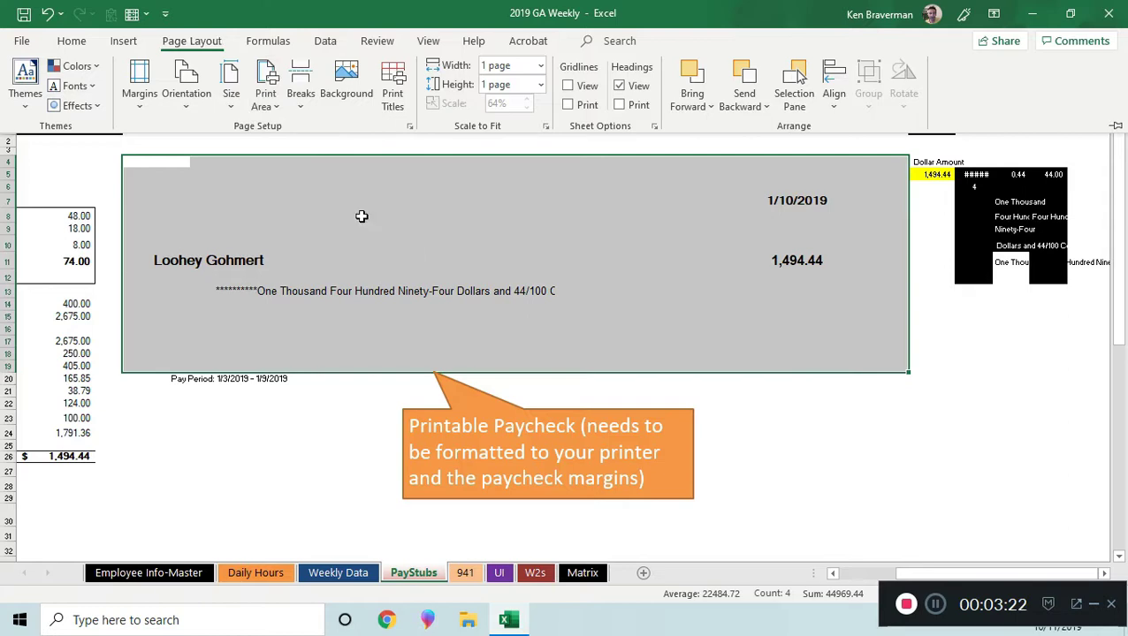
Step: Return to the full pay stub, shrink the formula bar to one line and select employee name cell F1
scroll(324, 422, "down", 2)
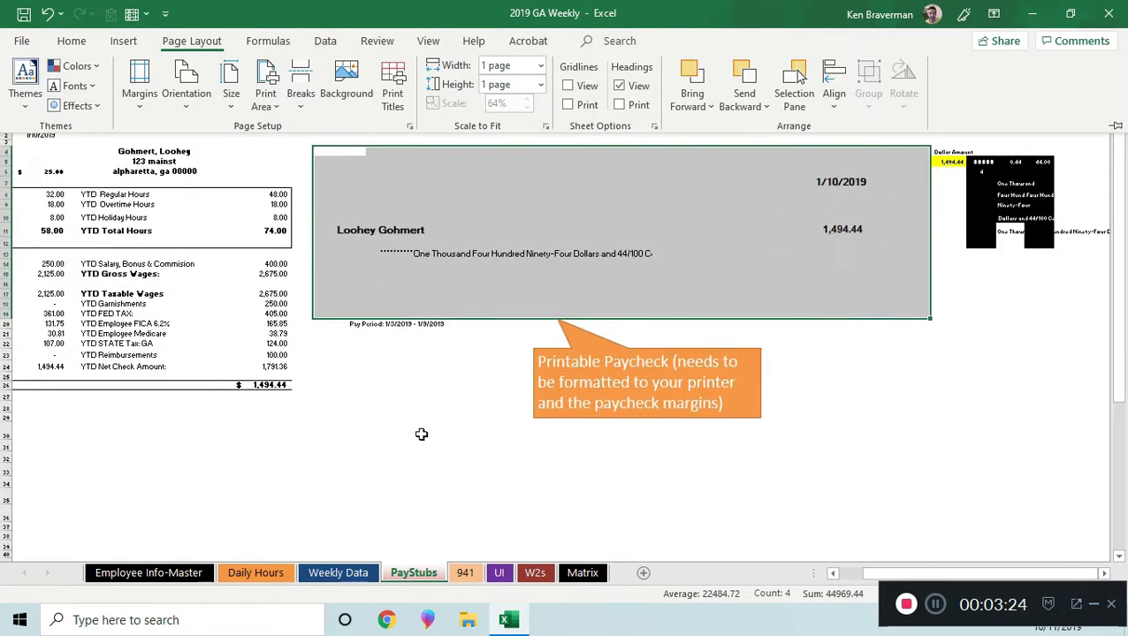
left_click_drag(883, 575, 820, 573)
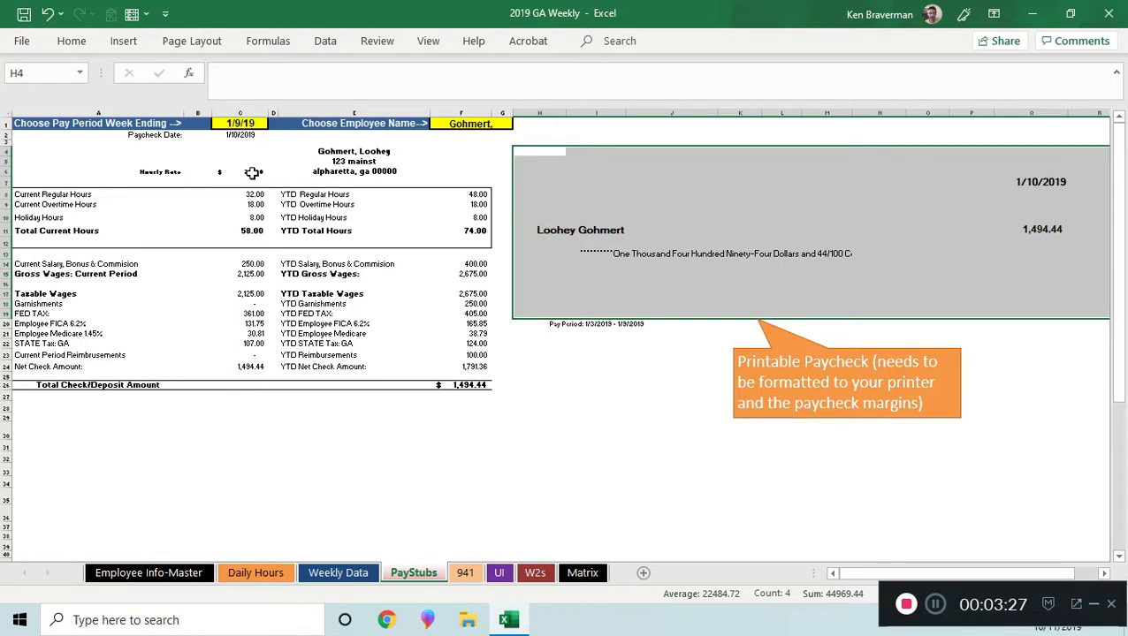
left_click(315, 97)
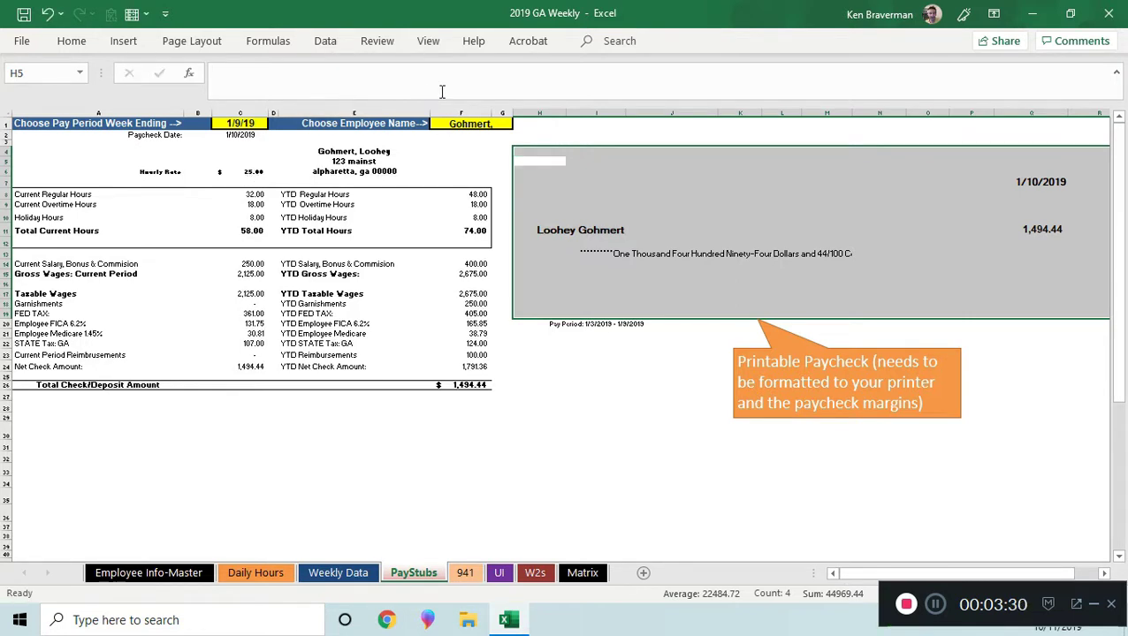
left_click(620, 134)
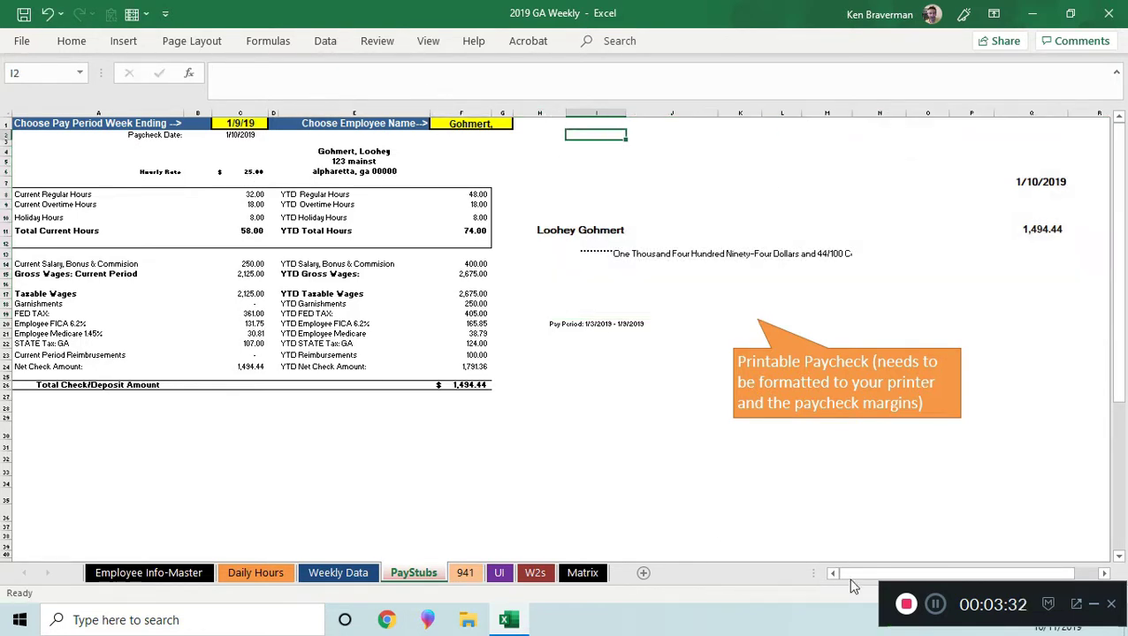
scroll(271, 445, "up", 2)
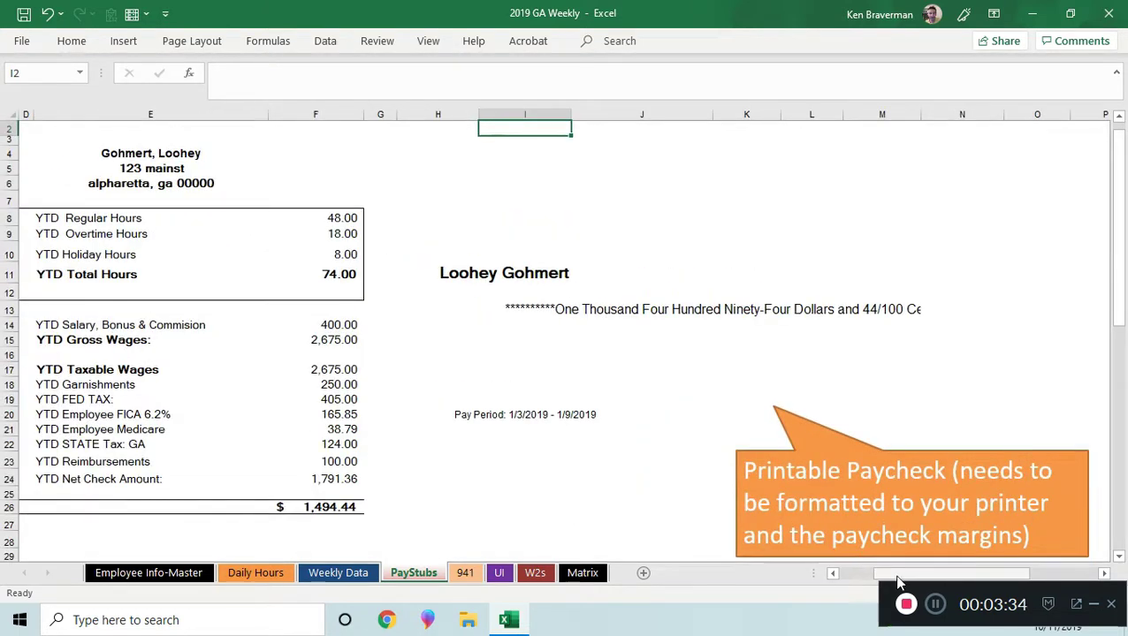
left_click_drag(896, 575, 447, 493)
scroll(454, 181, "up", 1)
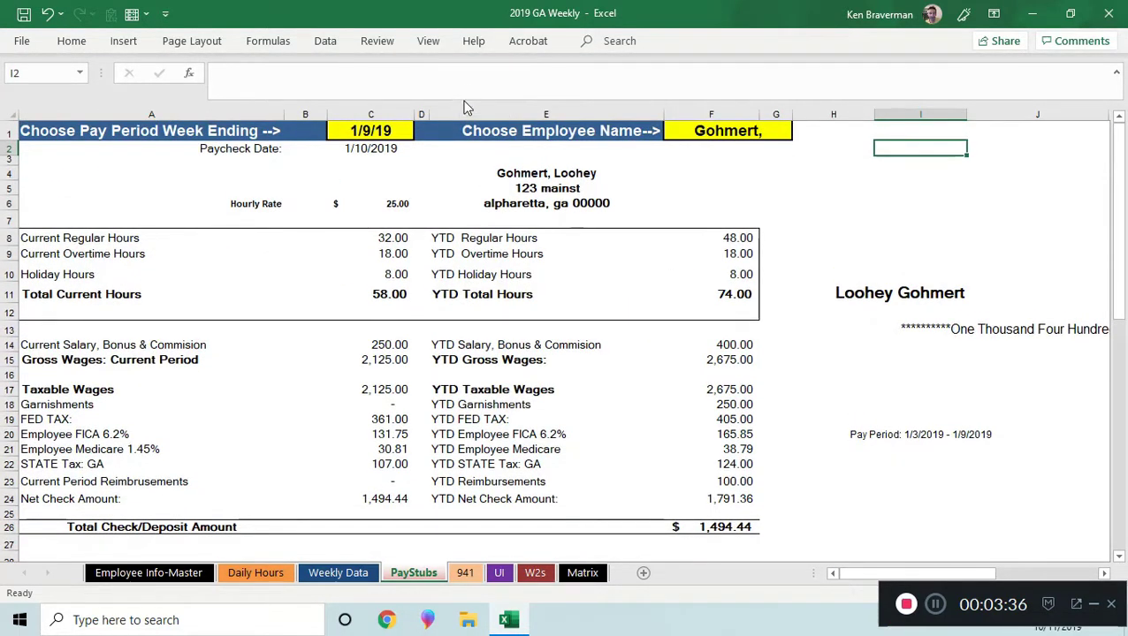
left_click_drag(465, 105, 458, 78)
left_click(716, 114)
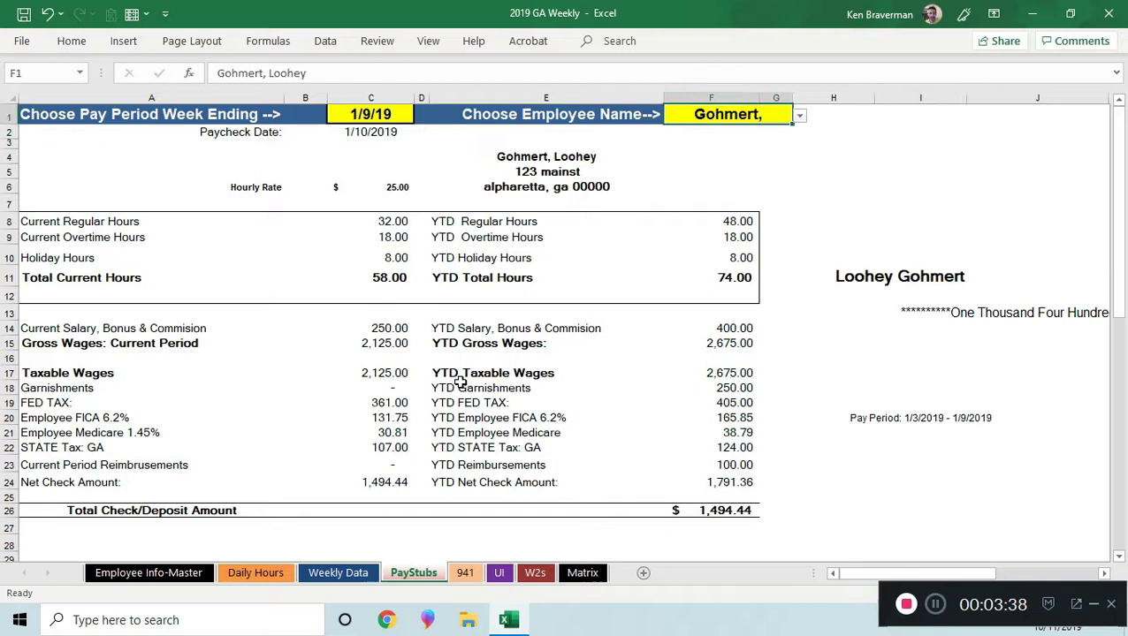
Step: On the 941 sheet, view the Federal Form 941 report for Q2 and Q3 and return it to Q1
left_click(462, 574)
left_click(392, 159)
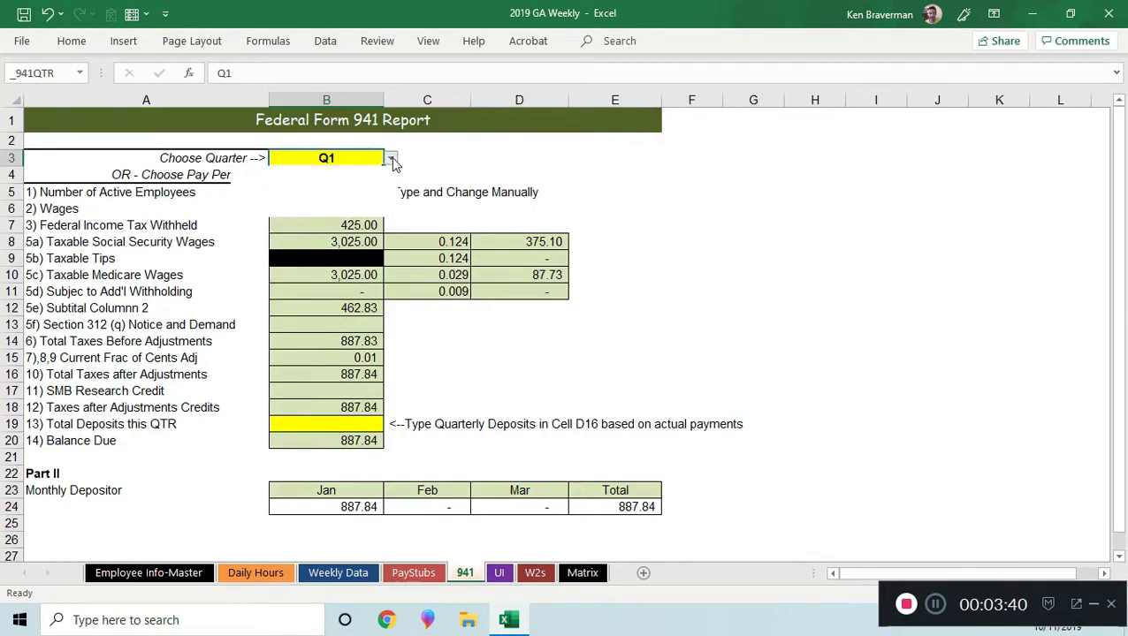
left_click(371, 196)
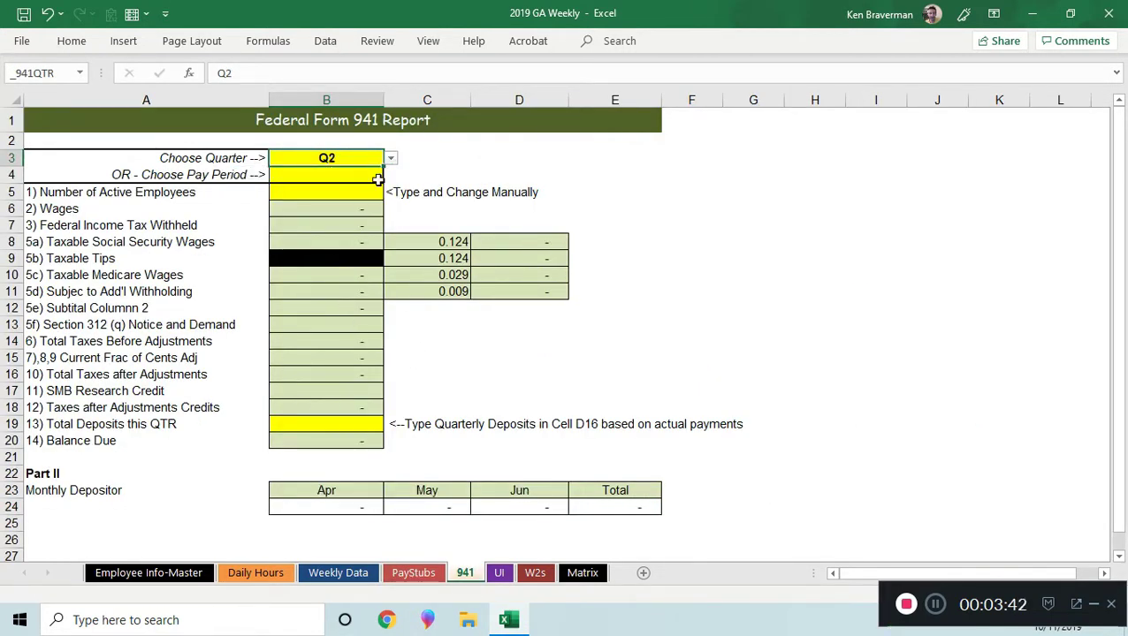
left_click(391, 158)
left_click(371, 207)
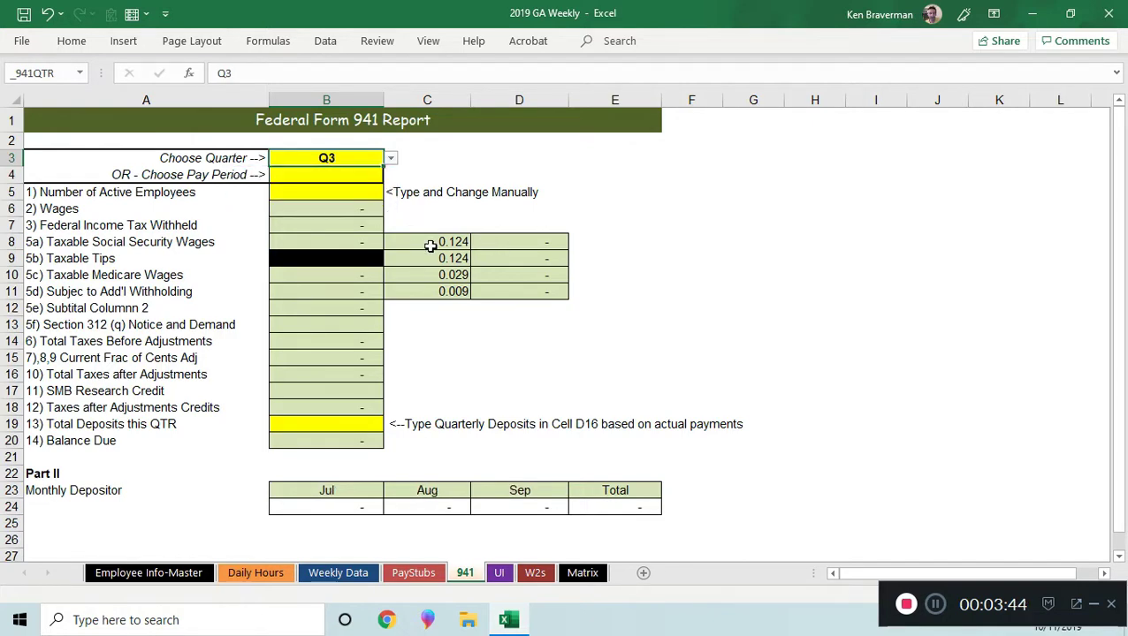
left_click(391, 158)
left_click(371, 185)
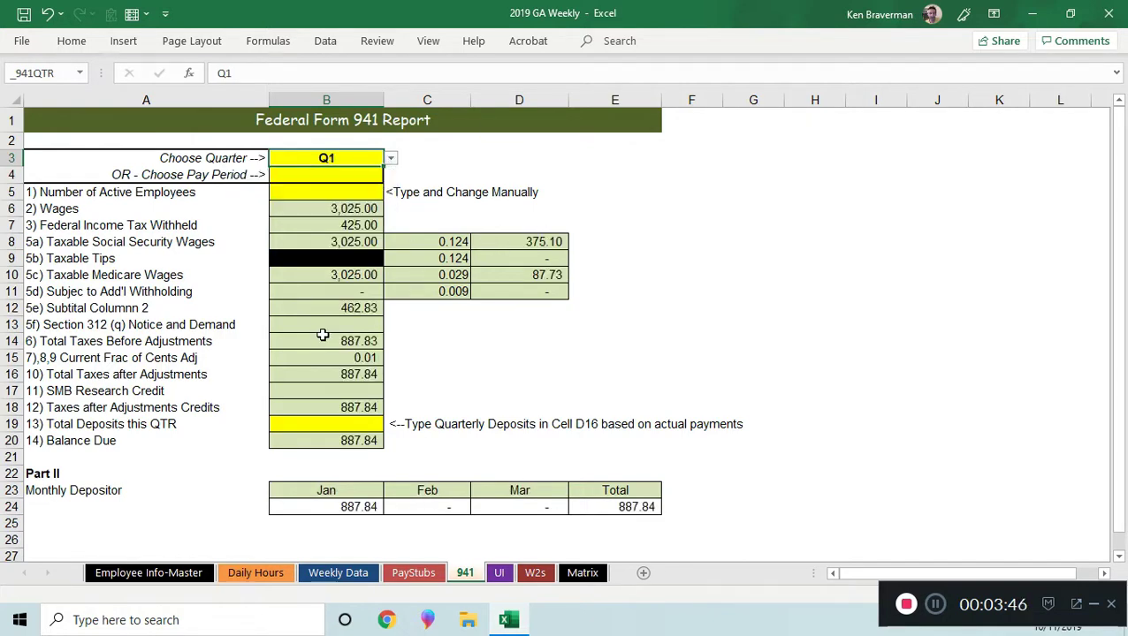
Step: Refresh the unemployment pivot table on the UI sheet
left_click(500, 573)
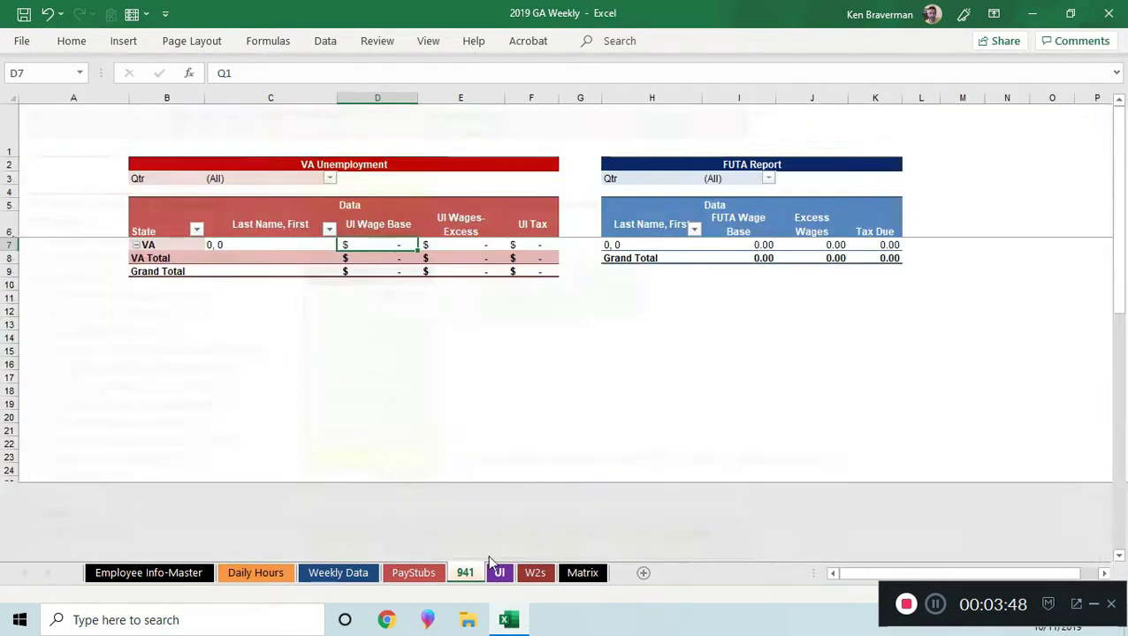
right_click(383, 245)
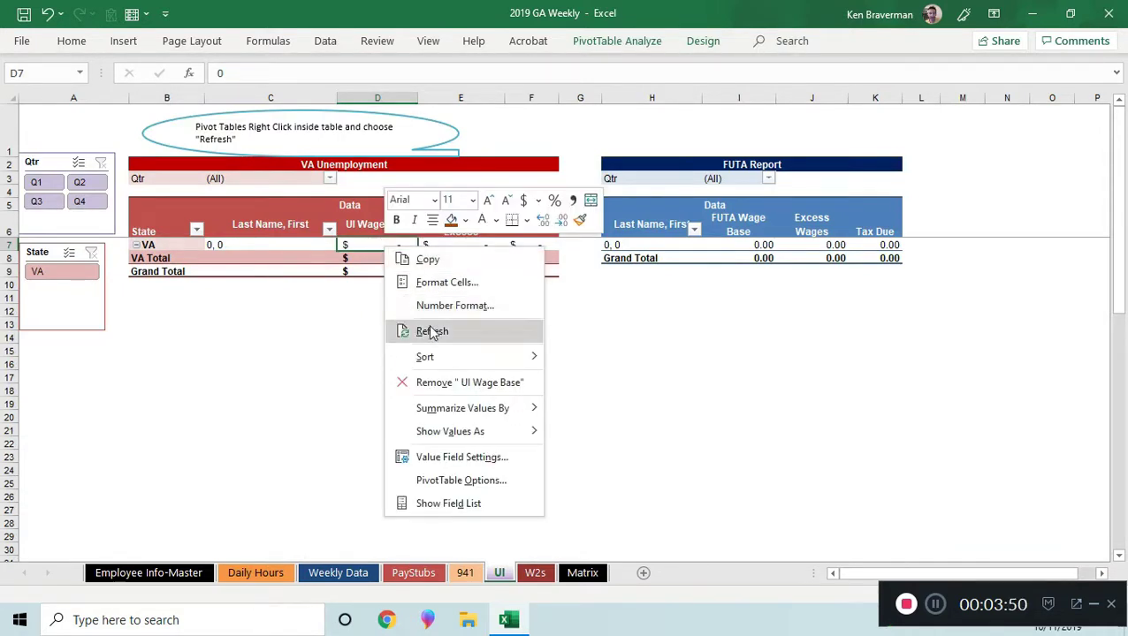
left_click(432, 330)
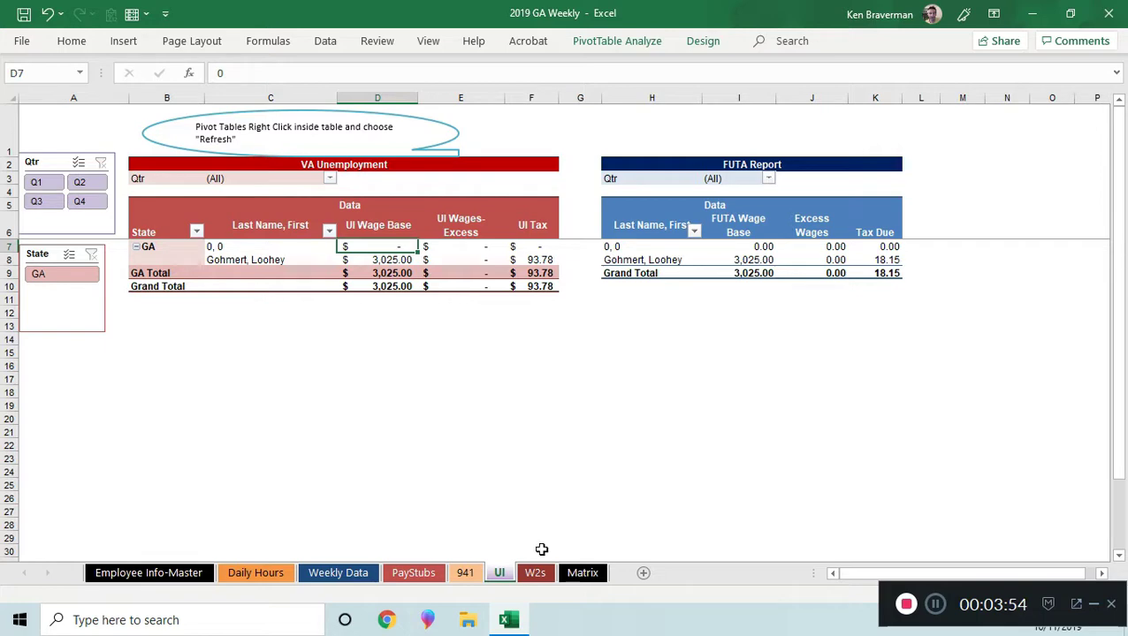
Step: On the W2s sheet, choose the employee's name in C2 for the W2 report
left_click(536, 573)
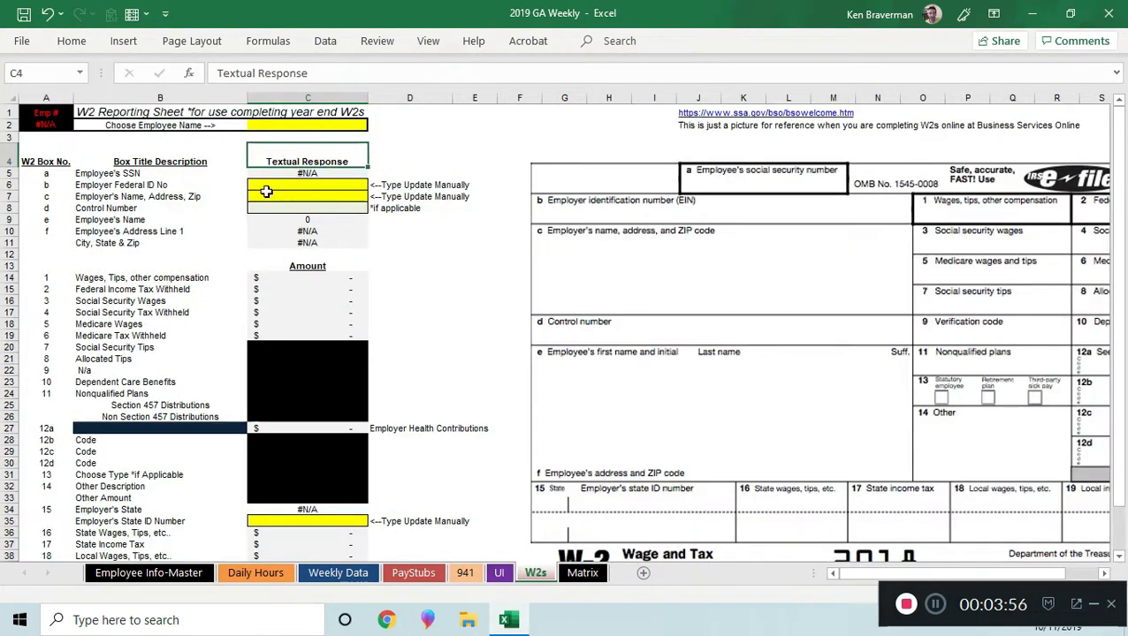
left_click(302, 128)
left_click(374, 125)
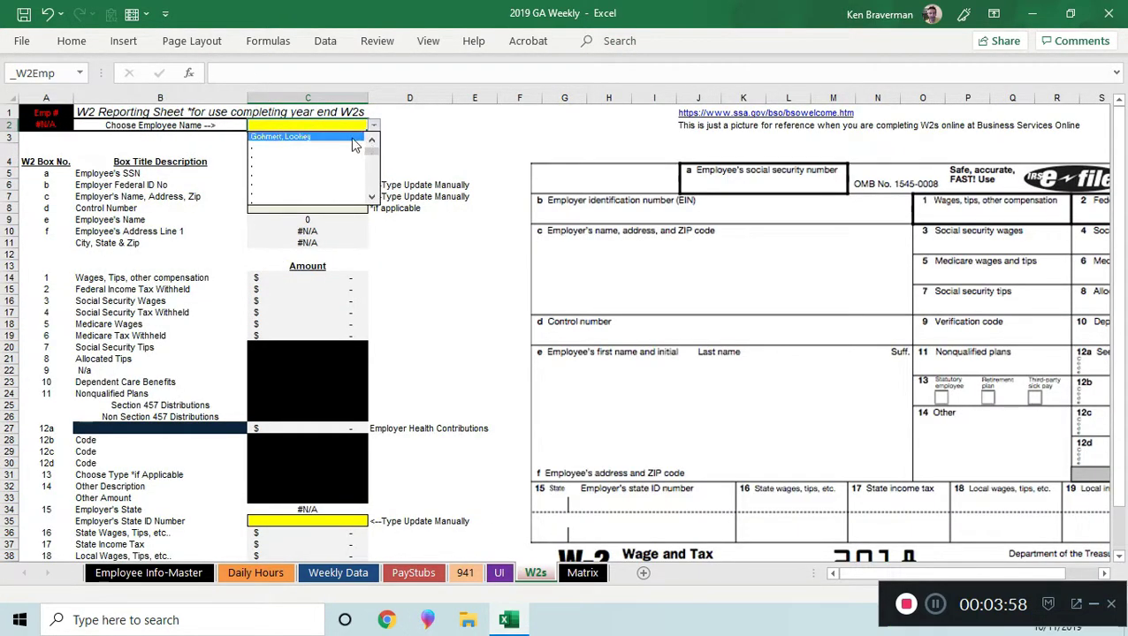
left_click(305, 132)
Step: Clear the local wages and local income tax amounts in C38:C39 of the W2 report
scroll(292, 354, "down", 2)
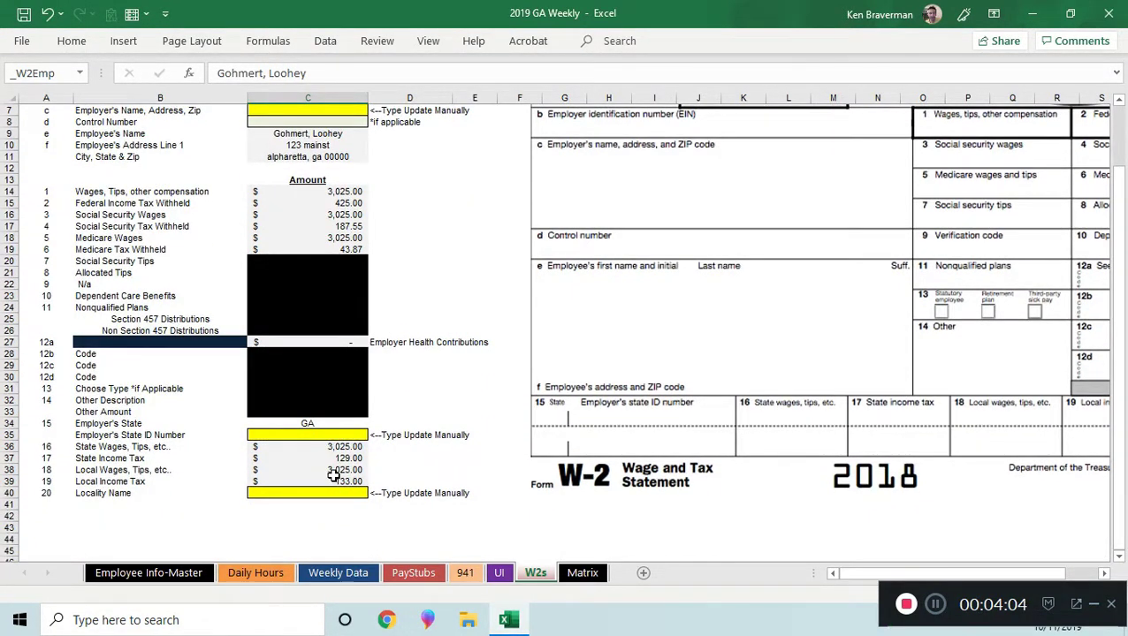
left_click_drag(332, 472, 334, 481)
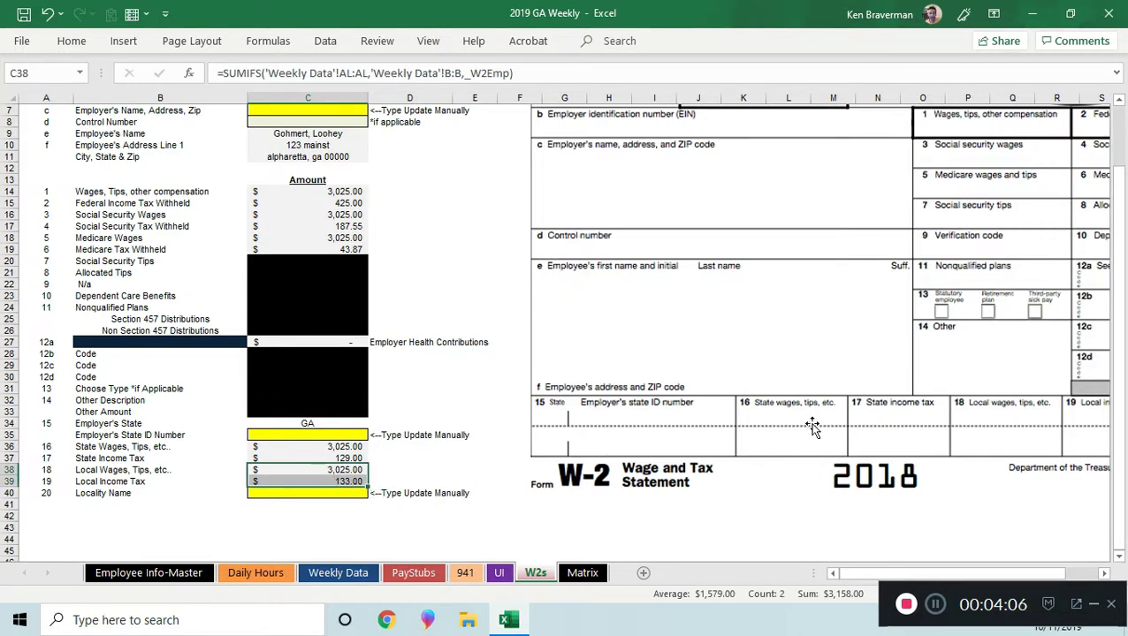
key("Delete")
key("Up")
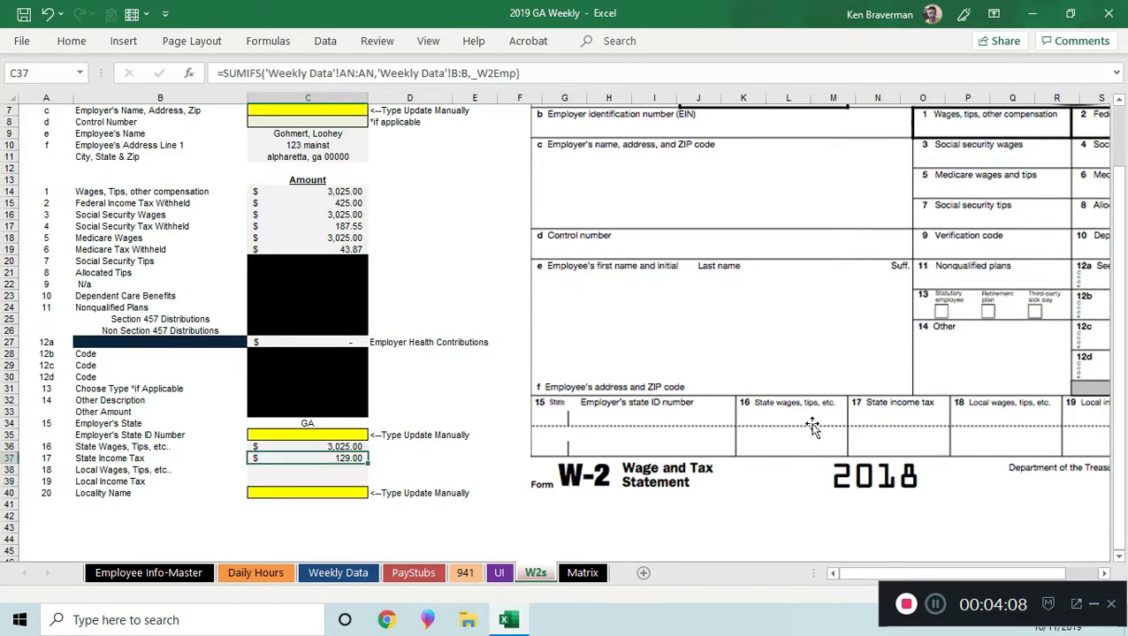
left_click(410, 446)
scroll(409, 446, "up", 2)
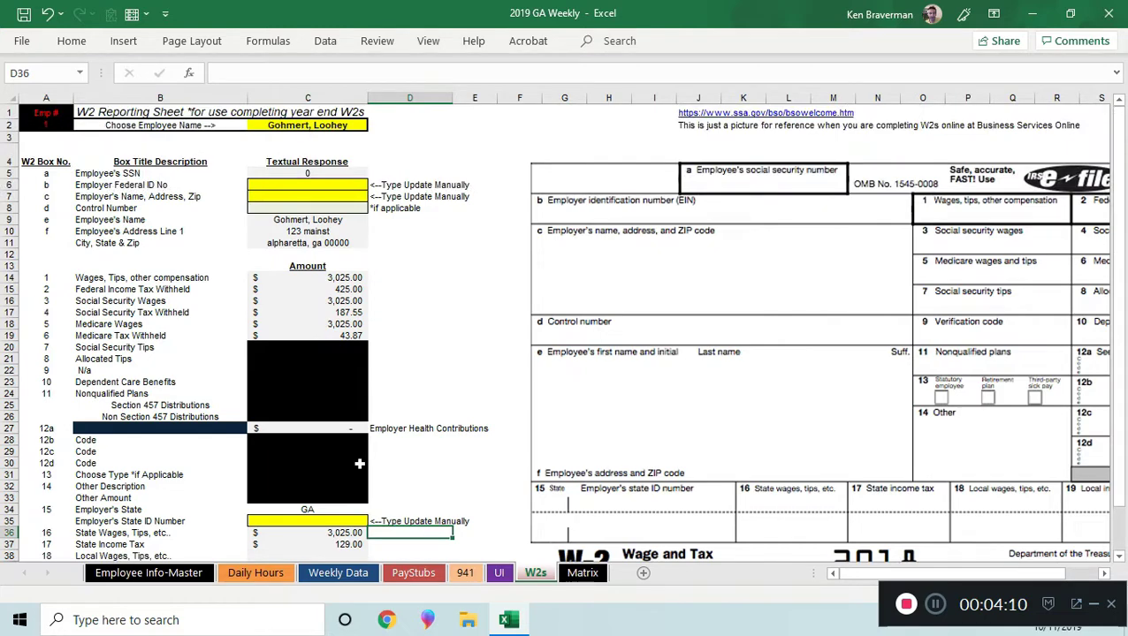
Step: Revisit the UI, 941, PayStubs and Daily Hours sheets, ending on the Employee Info-Master sheet
left_click(497, 577)
left_click(465, 573)
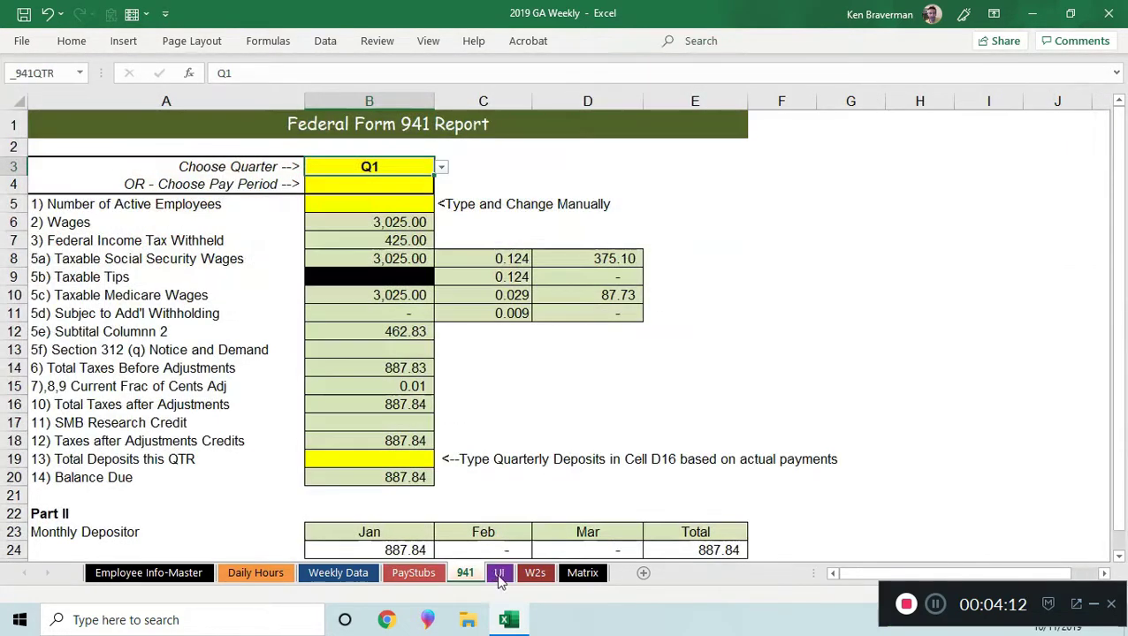
left_click(414, 574)
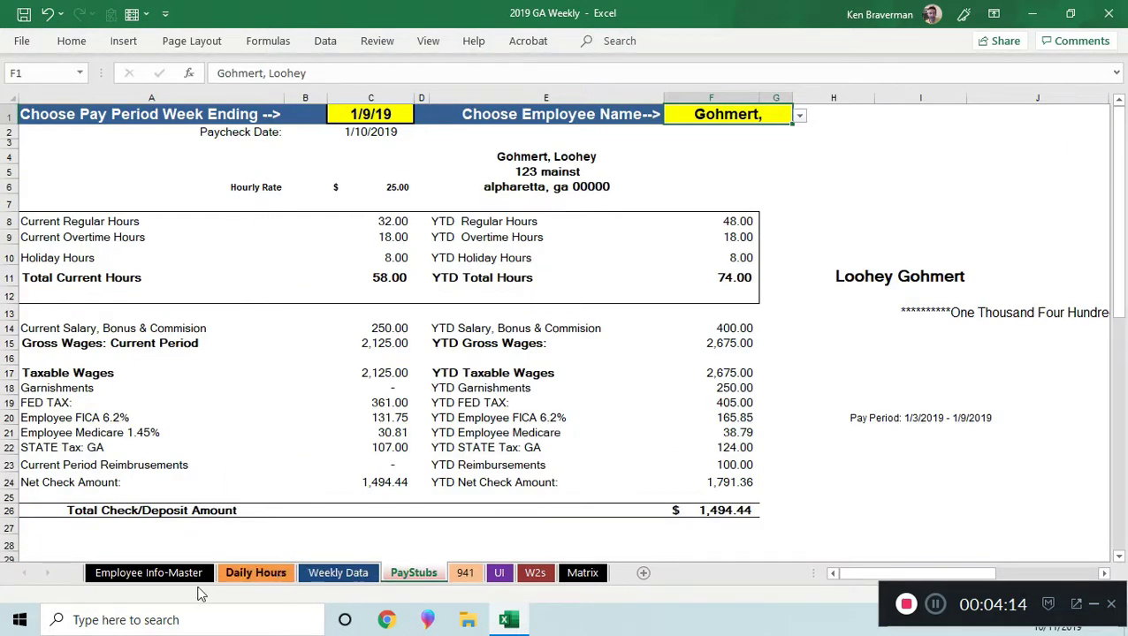
left_click(255, 573)
left_click(149, 573)
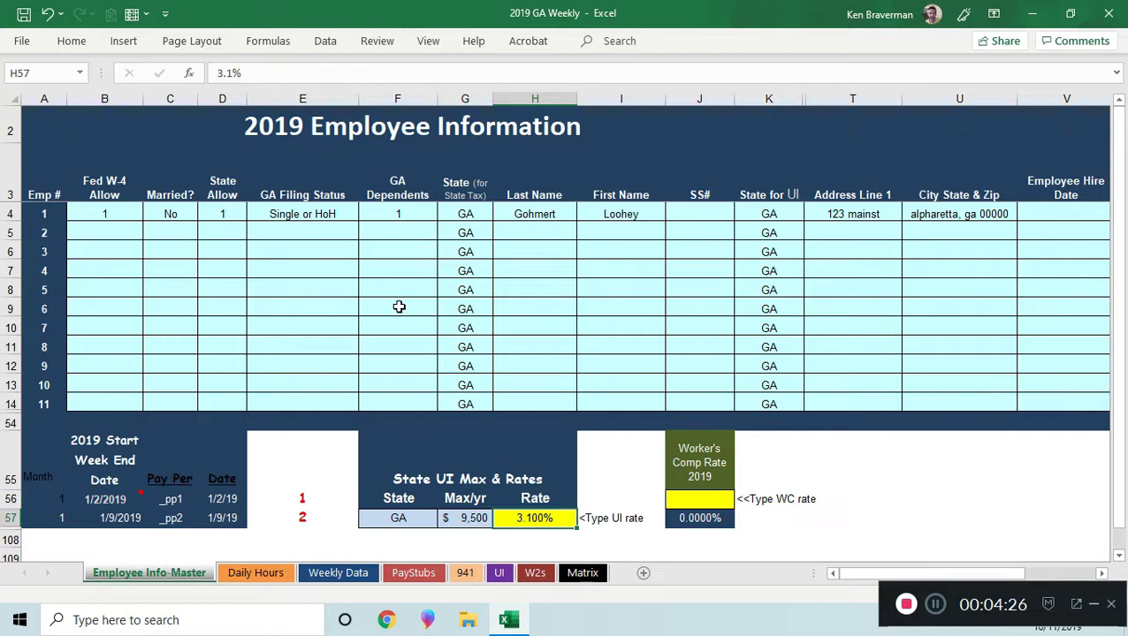
Step: On the Weekly Data sheet, review the GA jointly, taxable income, separately and single tax columns BF through BI
left_click(337, 573)
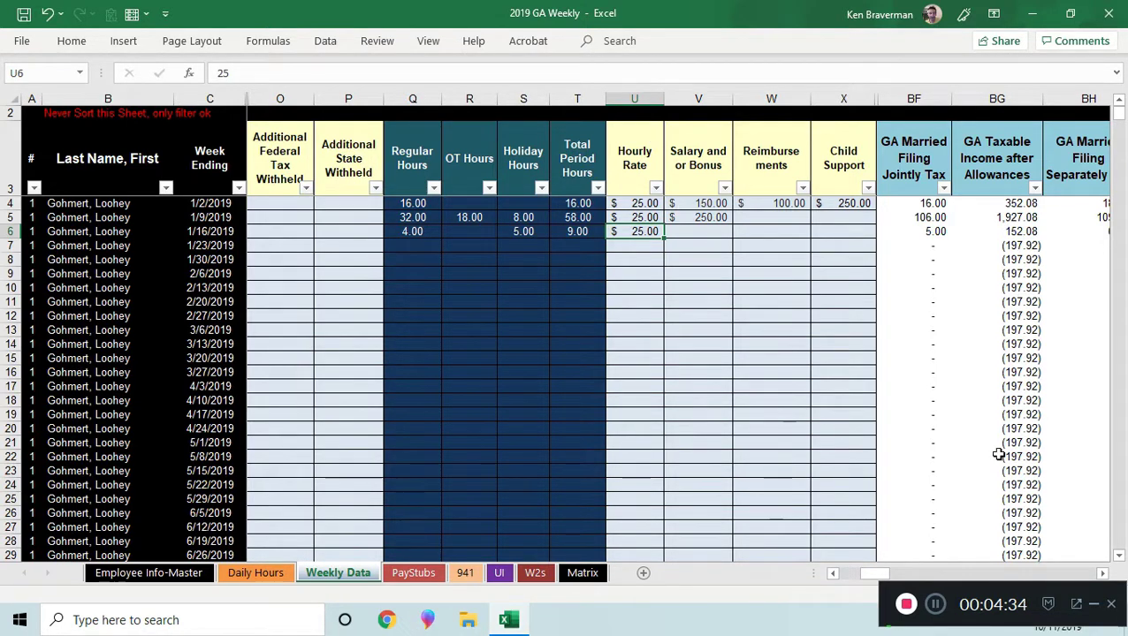
left_click(911, 99)
left_click(997, 99)
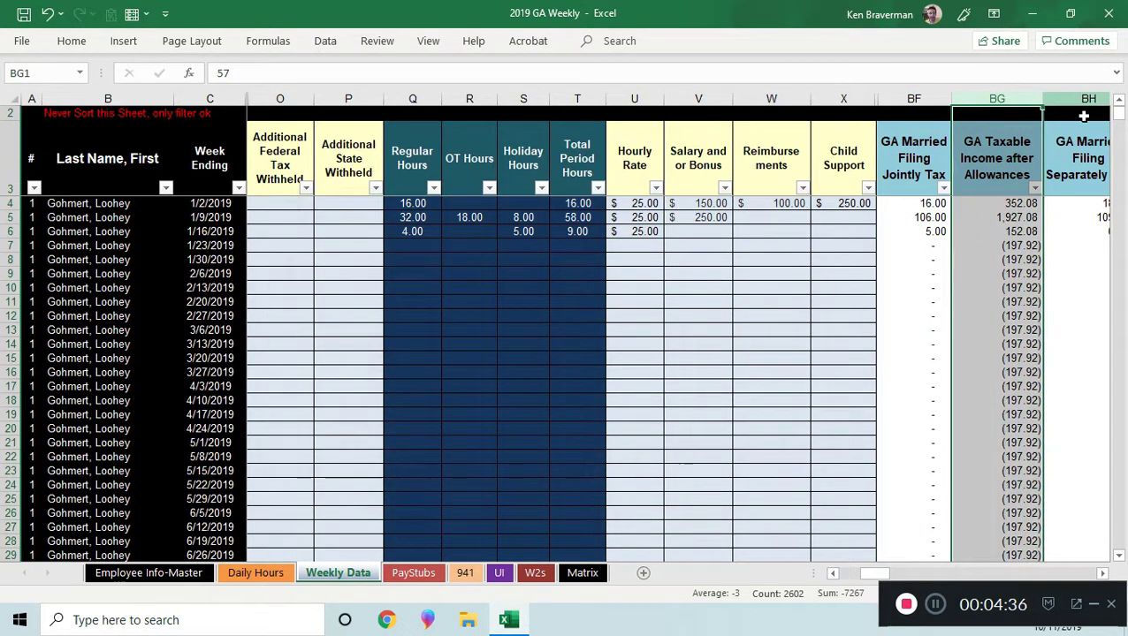
left_click(1102, 573)
left_click(1102, 573)
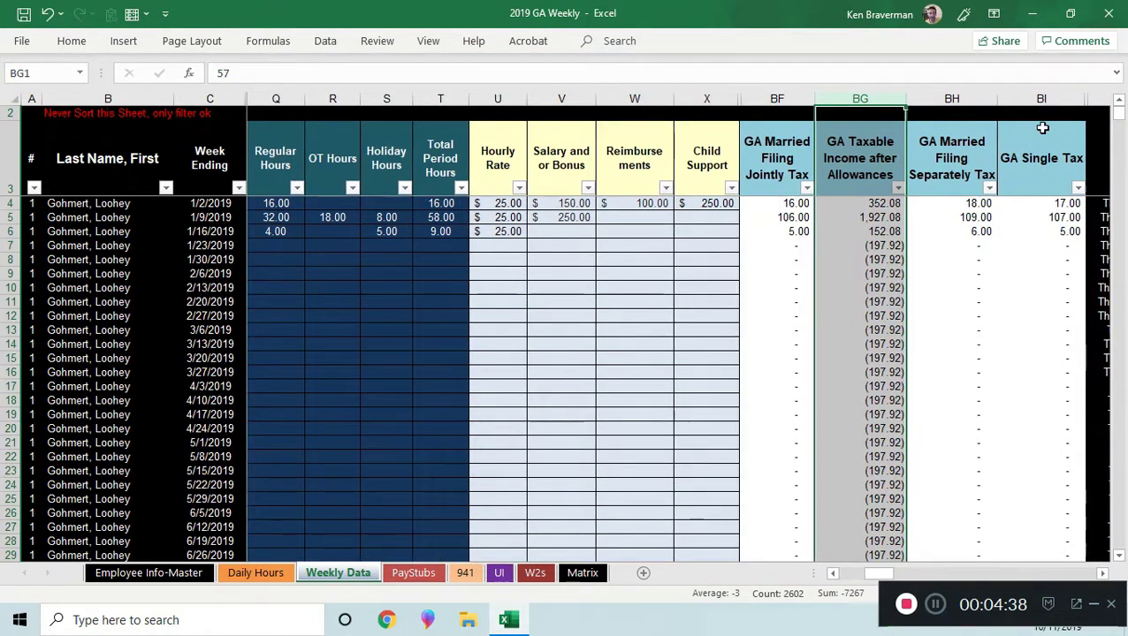
left_click(1016, 98)
left_click(952, 98)
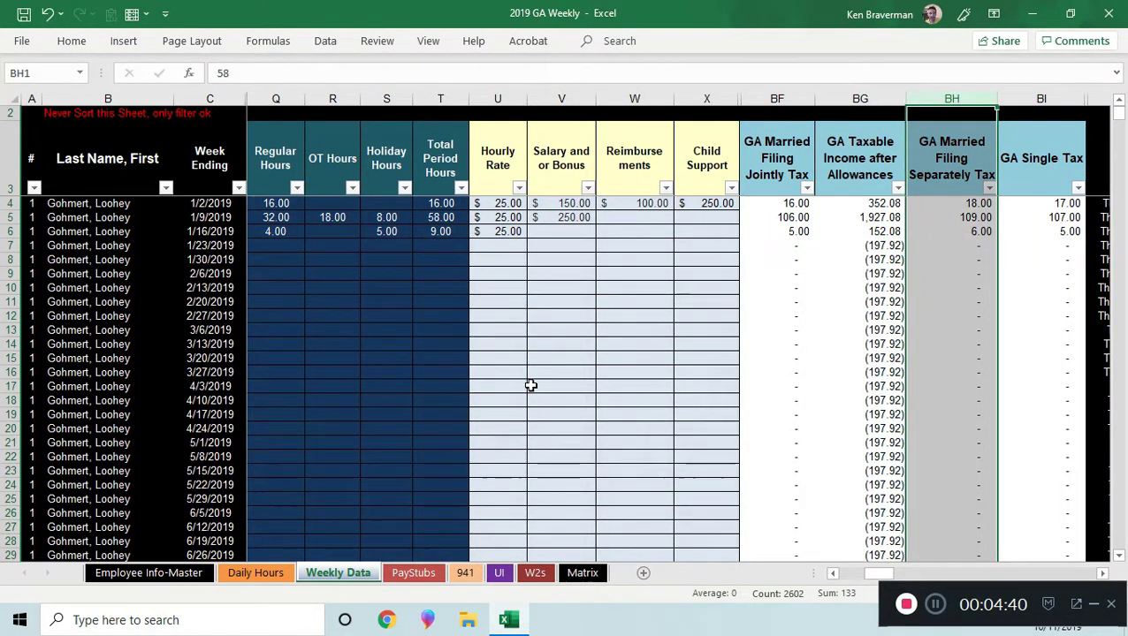